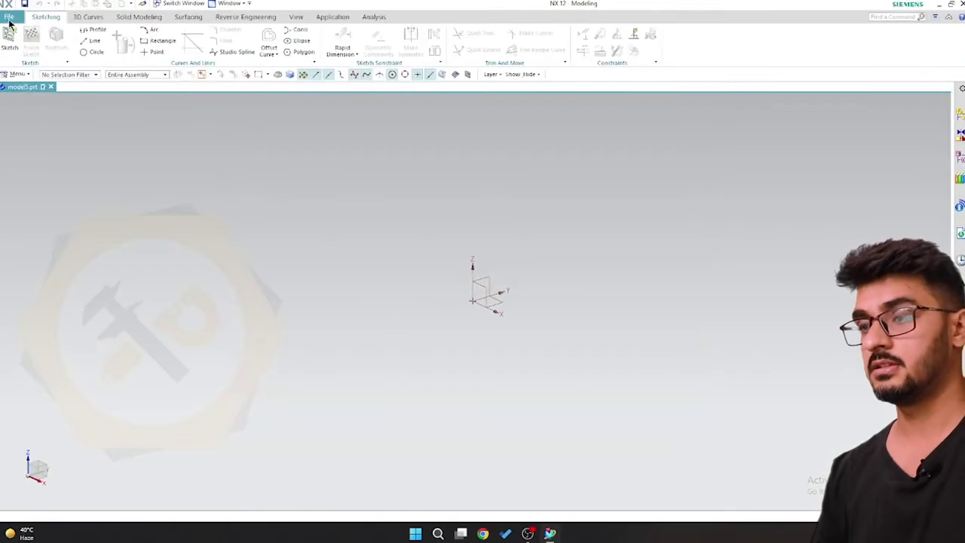
- Import the part file as a Parasolid into the workspace
left_click(12, 19)
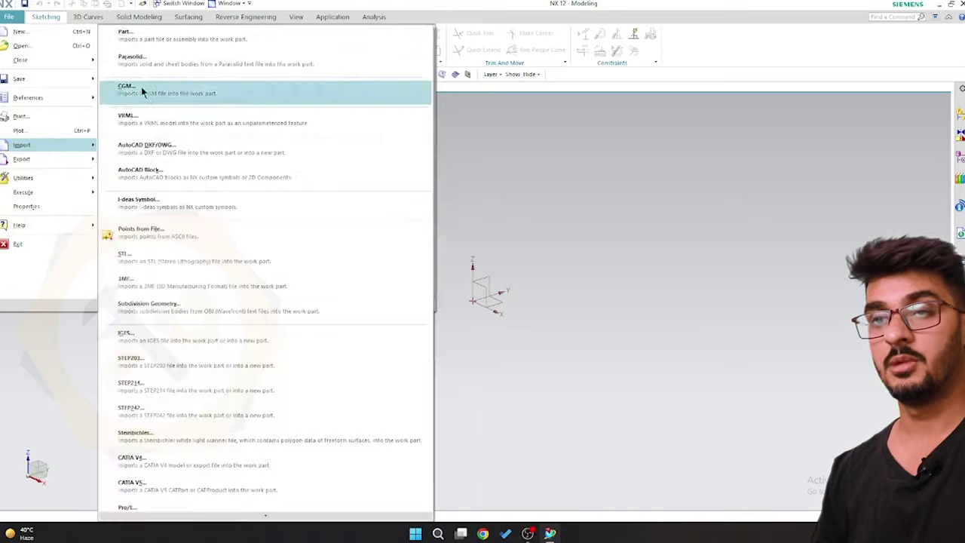
left_click(141, 89)
double_click(423, 216)
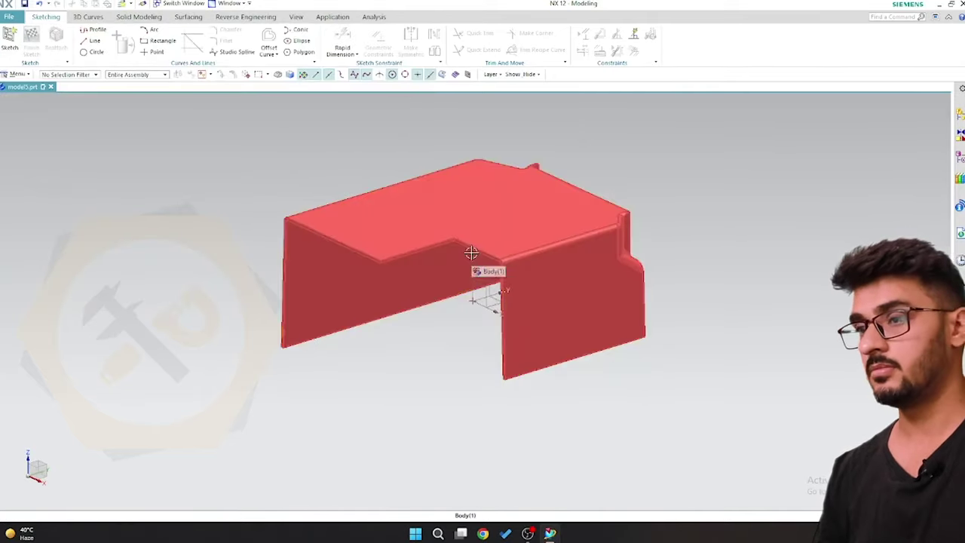
- Rotate the part, set the viewport background to plain white, and bring up the Analysis tools
middle_click_drag(695, 236, 491, 302)
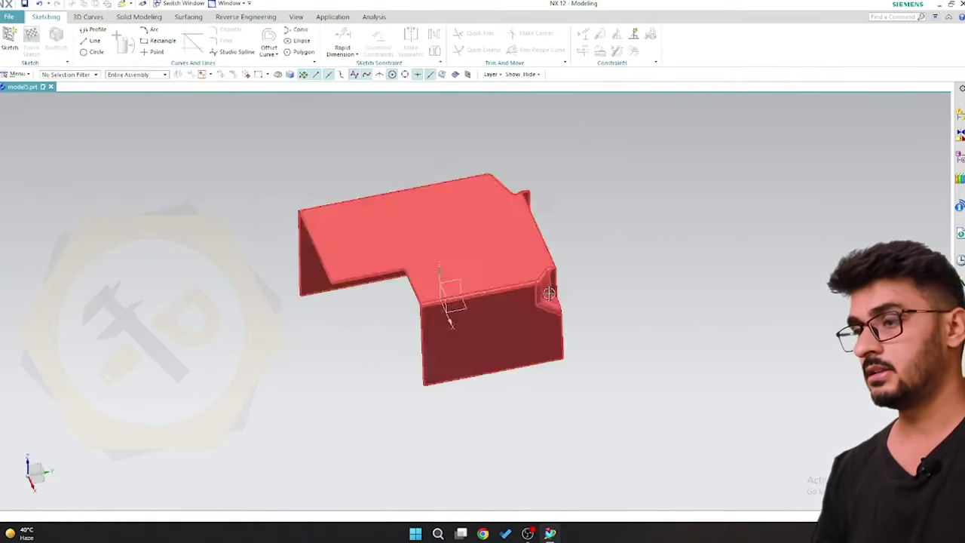
right_click(627, 245)
left_click(776, 368)
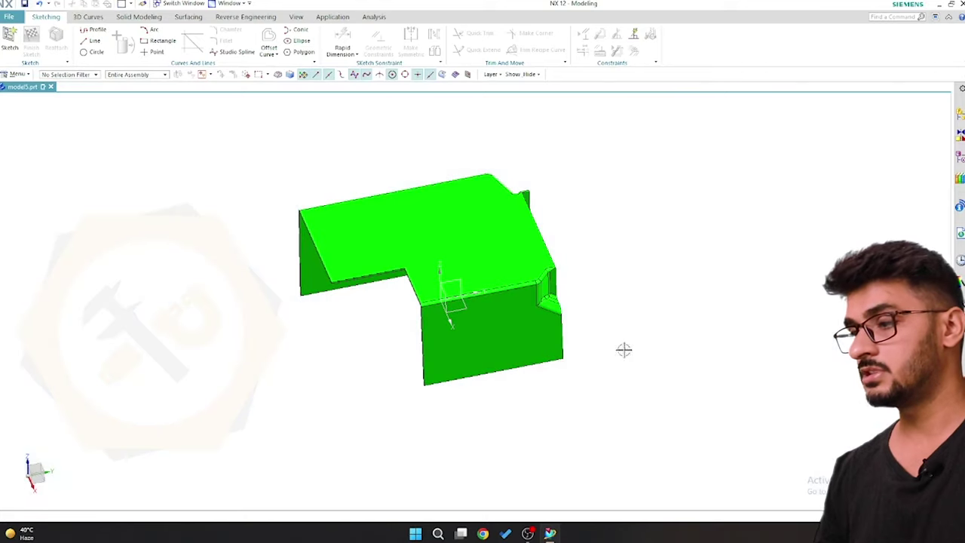
middle_click_drag(615, 346, 635, 335)
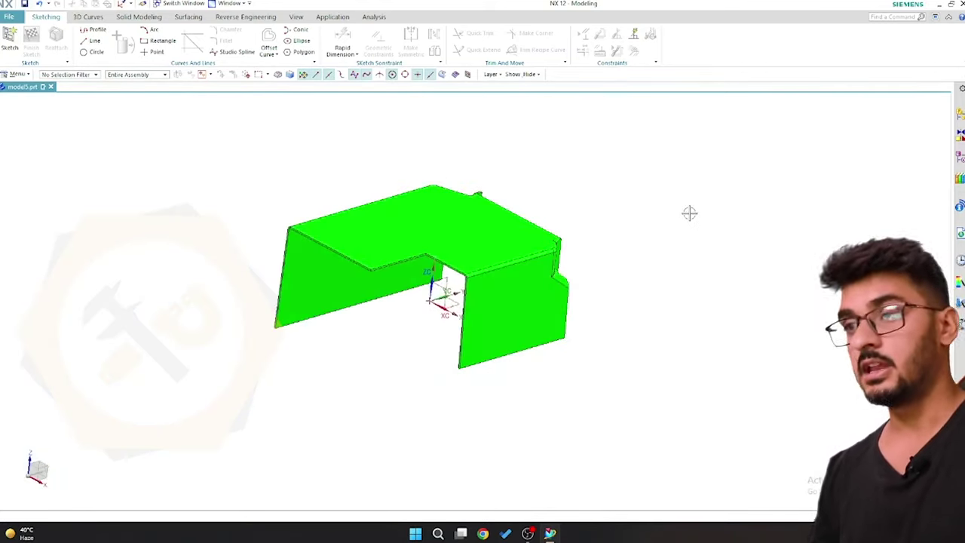
left_click(375, 17)
left_click(554, 60)
- Run Check Regions on the part and colour its faces by cavity and core region
left_click(574, 196)
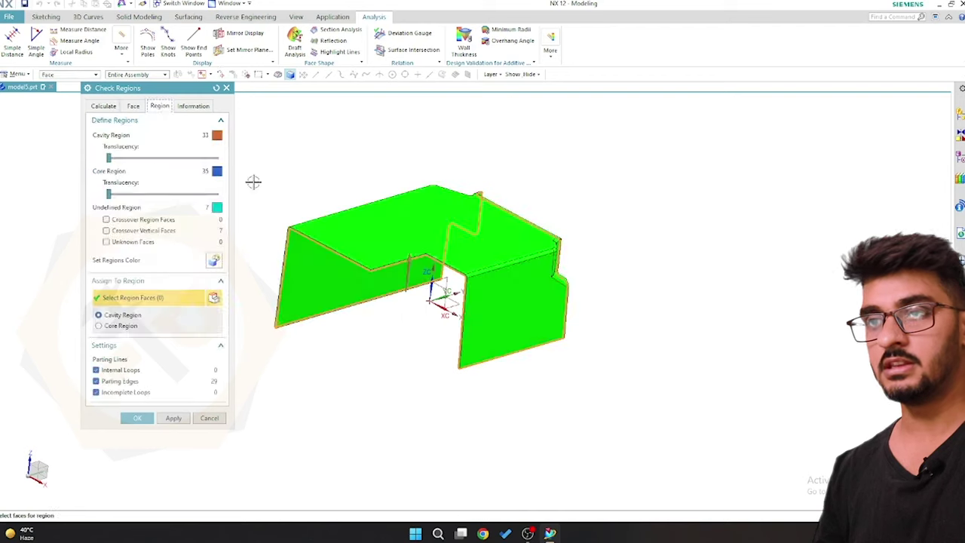
scroll(653, 348, "down", 3)
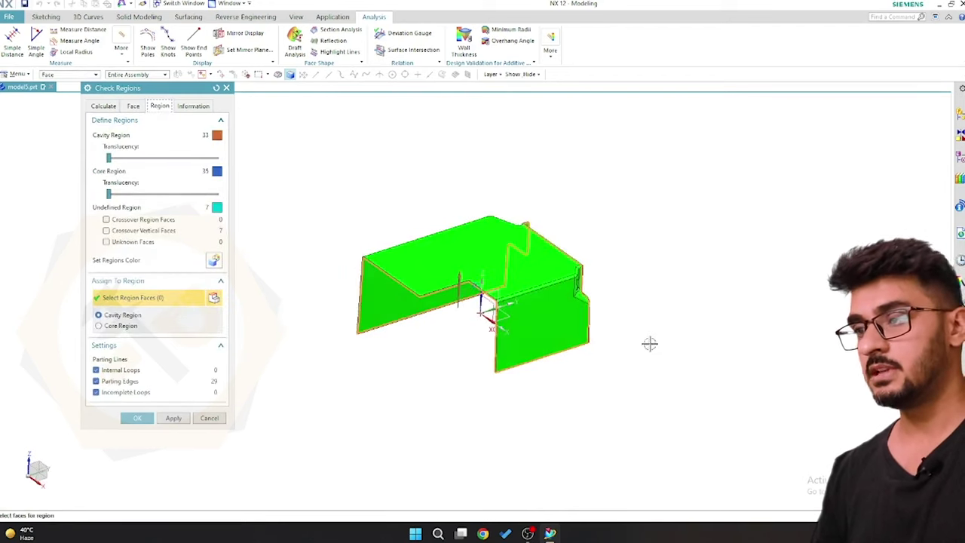
scroll(511, 330, "up", 2)
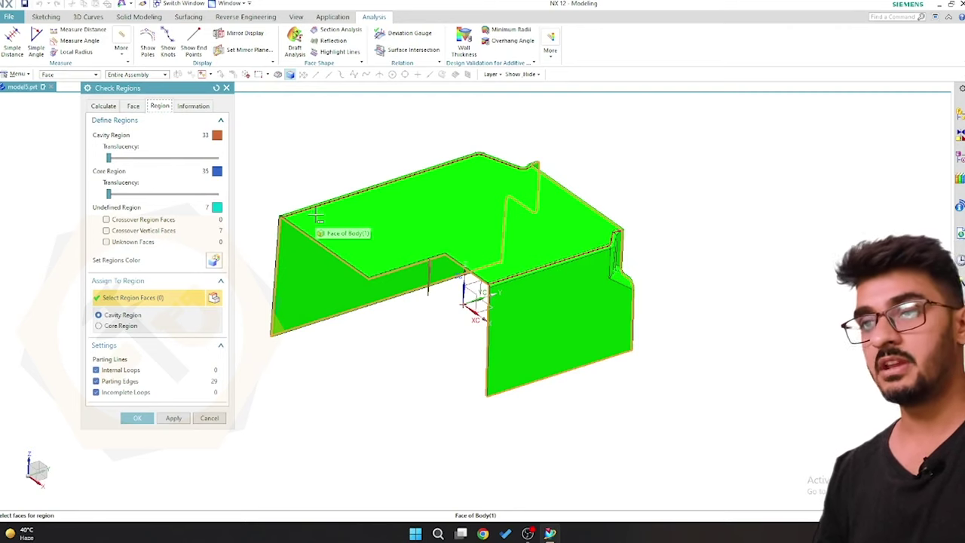
left_click(279, 255)
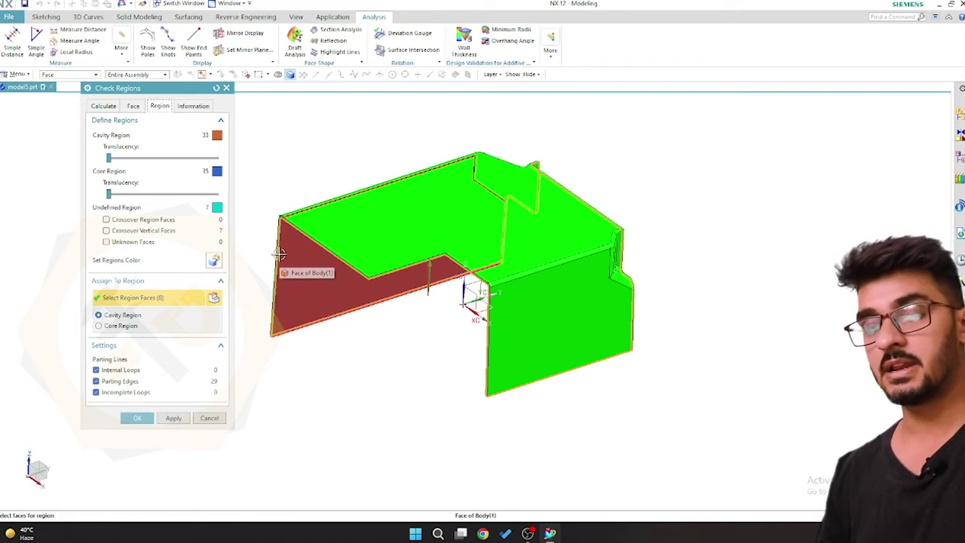
left_click(214, 260)
- Select the undefined thin edge and corner faces around the first corner
scroll(539, 258, "up", 3)
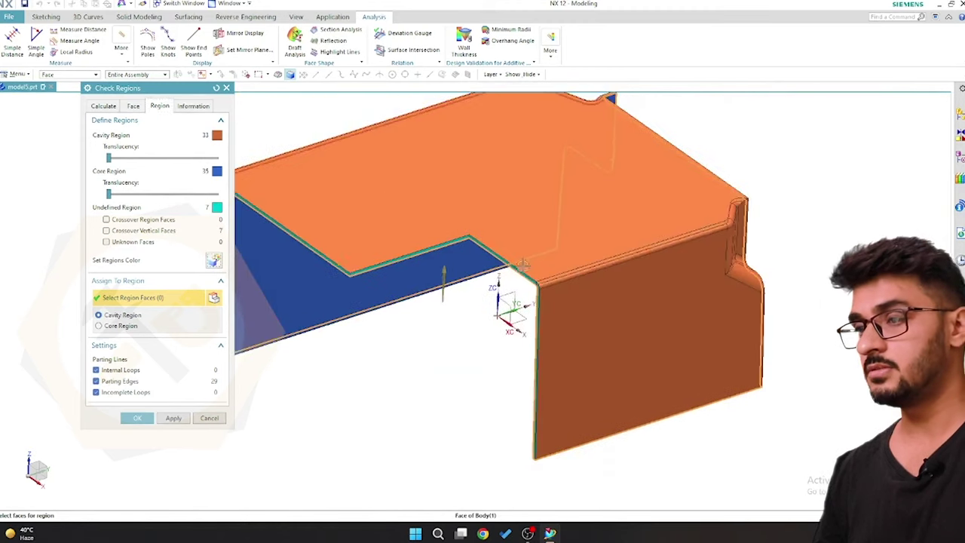
middle_click_drag(539, 259, 334, 274)
scroll(570, 319, "down", 5)
scroll(331, 201, "up", 6)
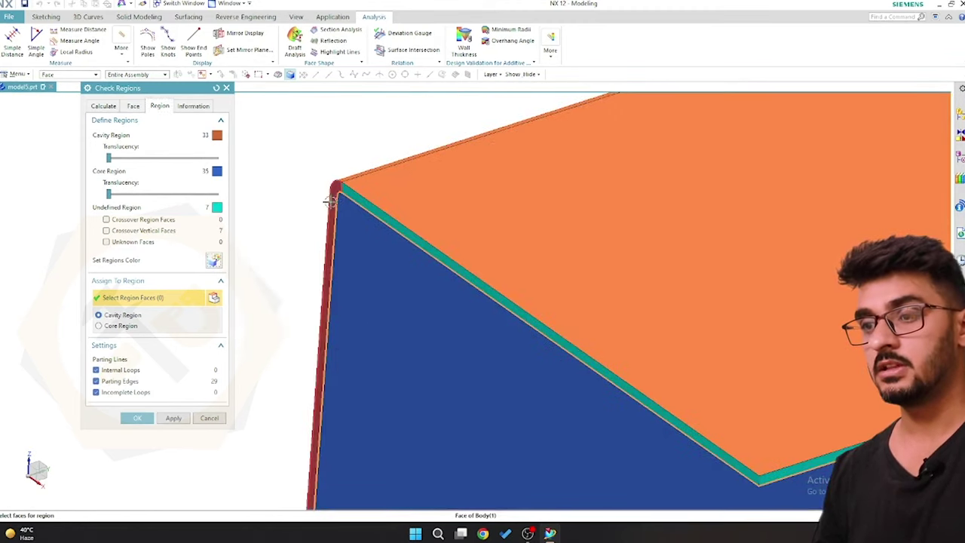
left_click(334, 189)
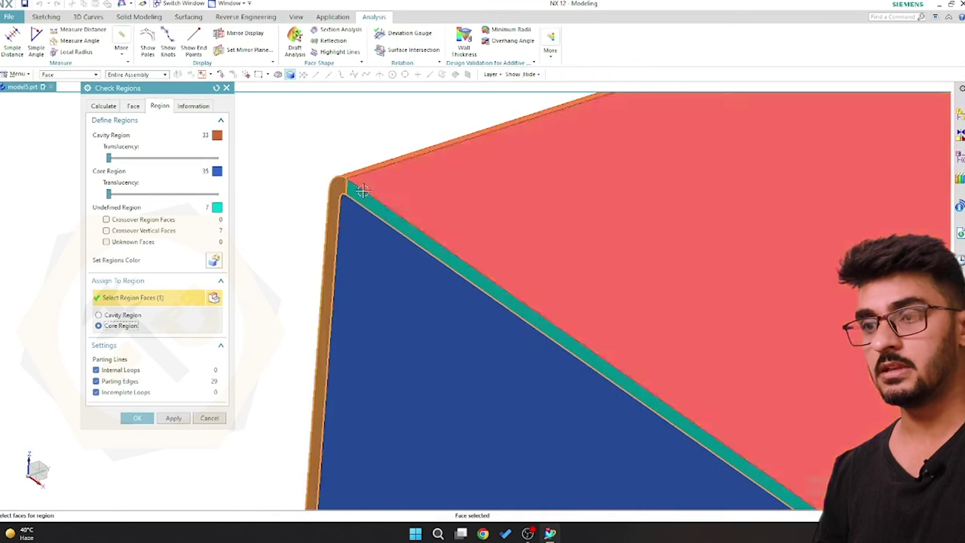
left_click(362, 190)
scroll(334, 184, "down", 2)
scroll(544, 299, "up", 2)
left_click(603, 330)
scroll(603, 330, "down", 4)
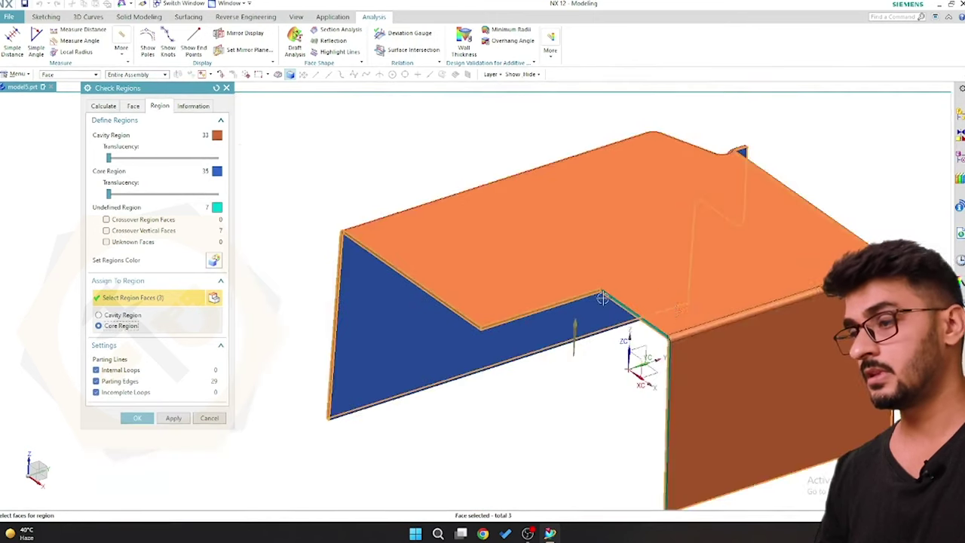
scroll(629, 333, "up", 5)
left_click(629, 334)
left_click(653, 354)
- Orbit to the other corners and select the remaining undefined faces
scroll(509, 302, "down", 4)
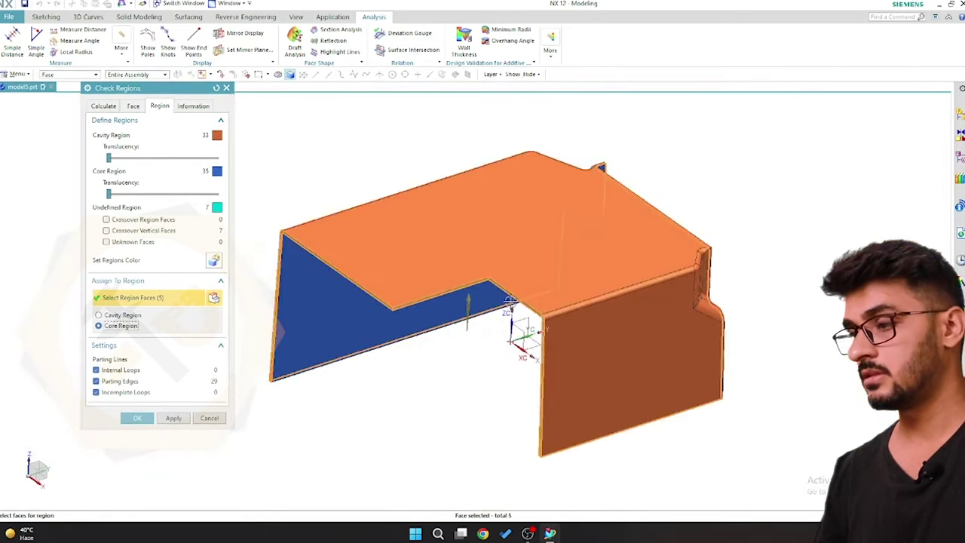
middle_click_drag(712, 298, 508, 340)
scroll(491, 330, "up", 4)
left_click(491, 330)
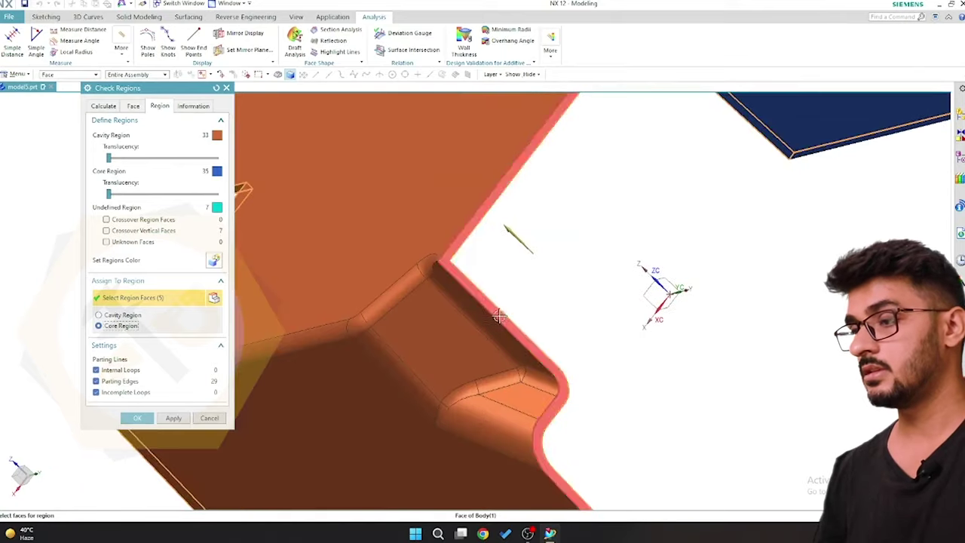
scroll(517, 276, "down", 4)
scroll(590, 181, "up", 4)
left_click(608, 148)
scroll(608, 225, "down", 4)
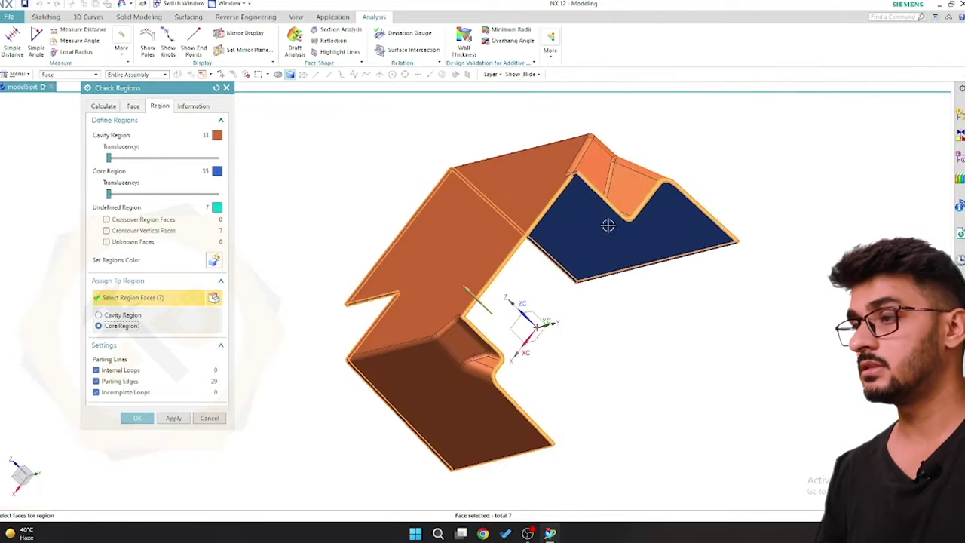
- Assign the seven selected faces to the core region, leaving 42 core and 0 undefined faces
left_click(174, 418)
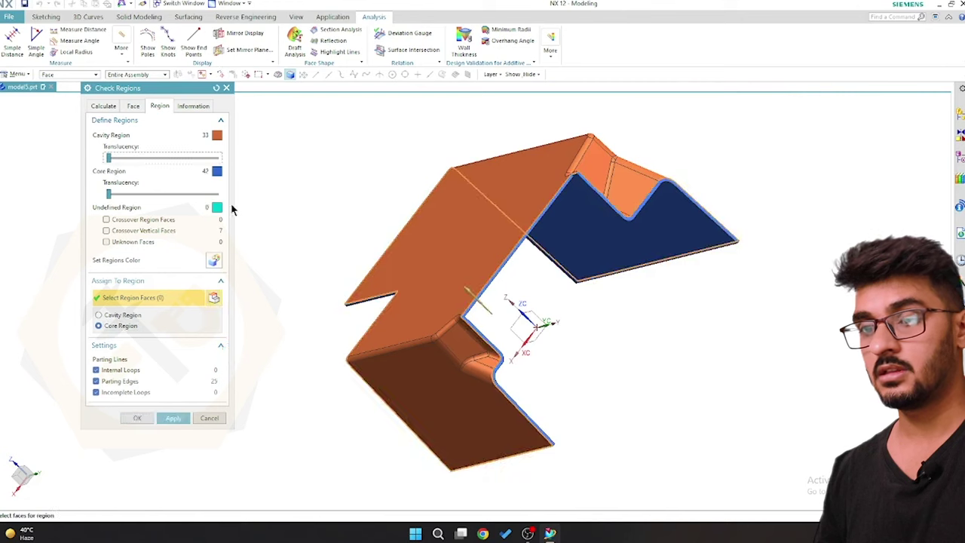
middle_click_drag(567, 340, 534, 345)
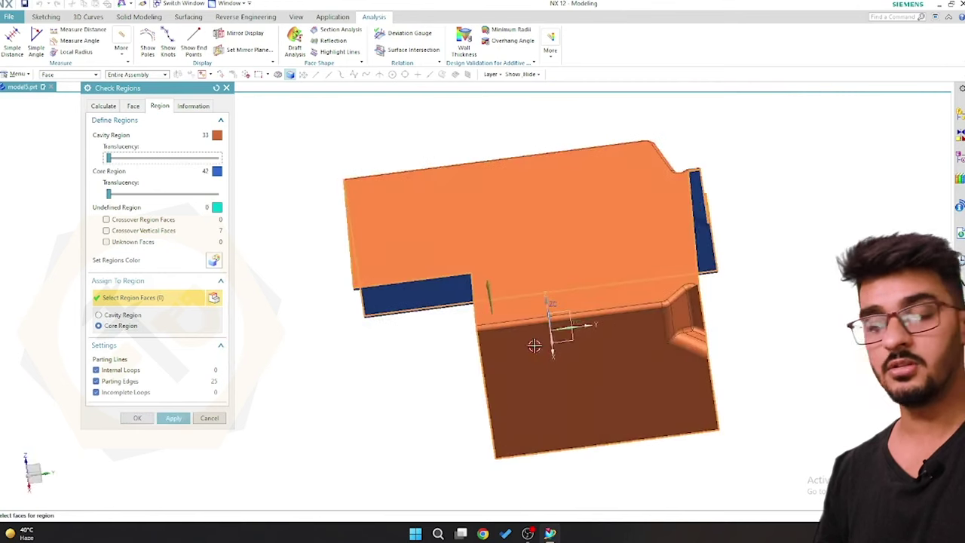
left_click(134, 418)
scroll(502, 294, "down", 3)
middle_click_drag(501, 294, 469, 276)
key("ctrl+t")
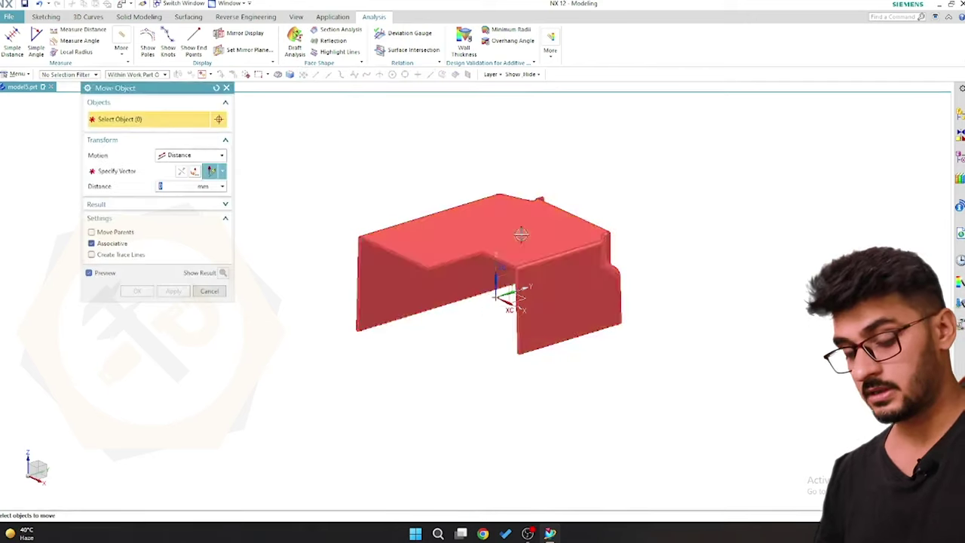
- Move the part body 50 mm along Z using a measured distance, as a non-associative move
left_click(517, 233)
left_click(130, 172)
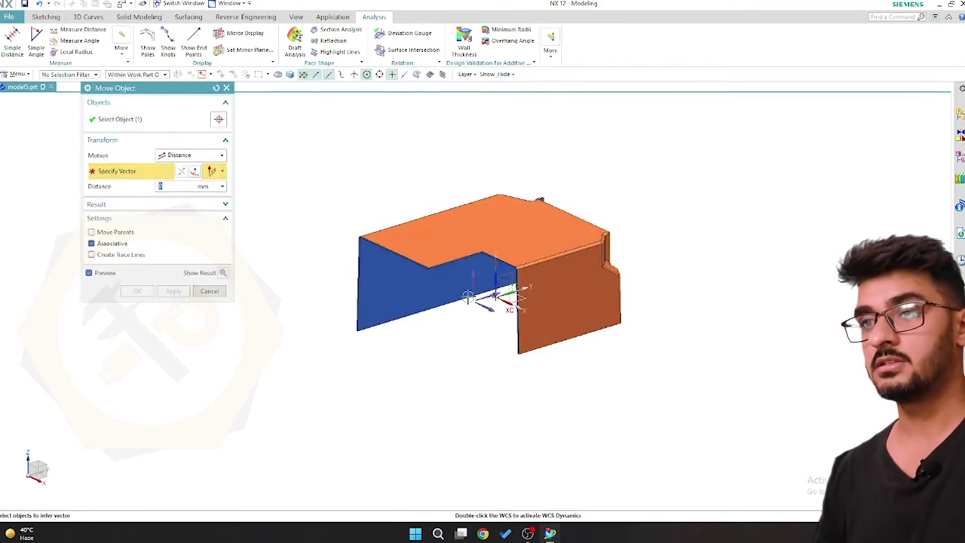
left_click(467, 281)
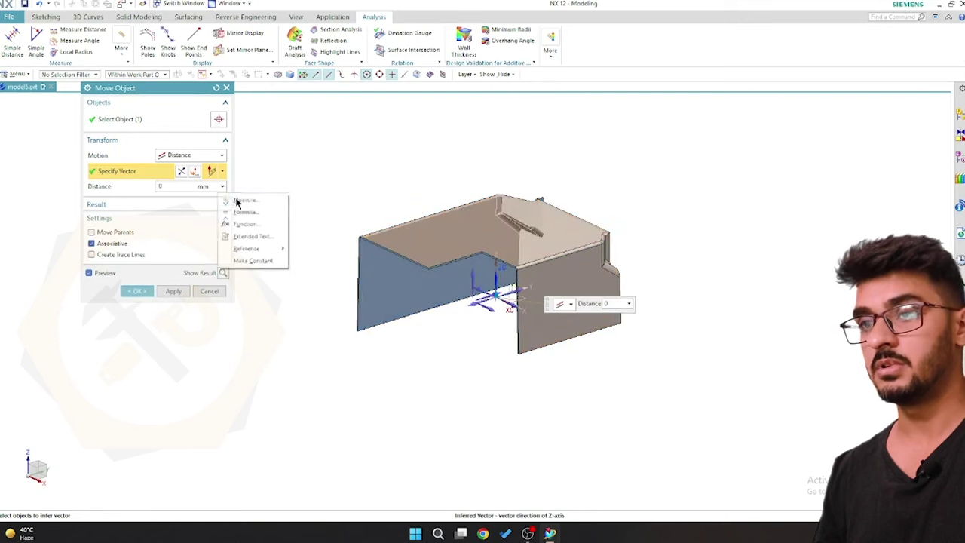
left_click(236, 202)
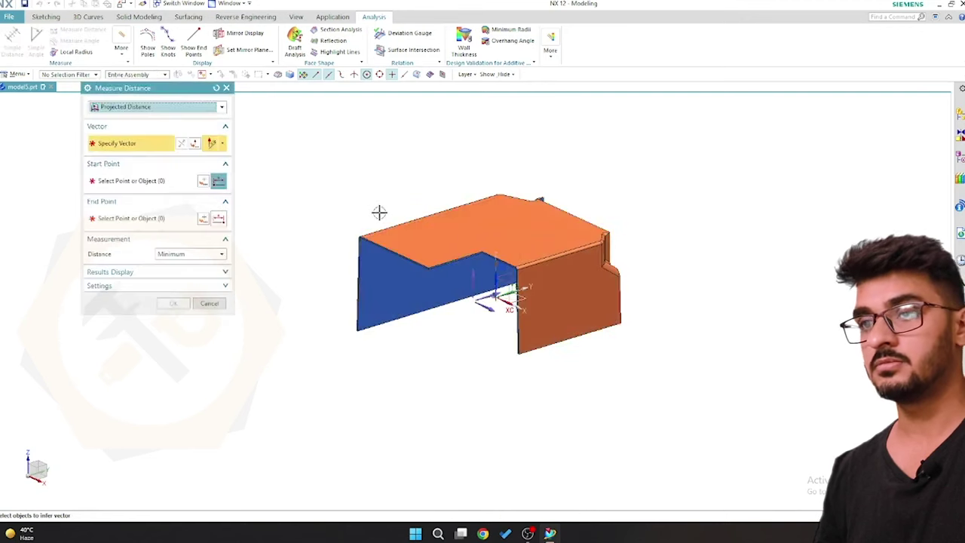
left_click(203, 181)
left_click(168, 274)
left_click(502, 253)
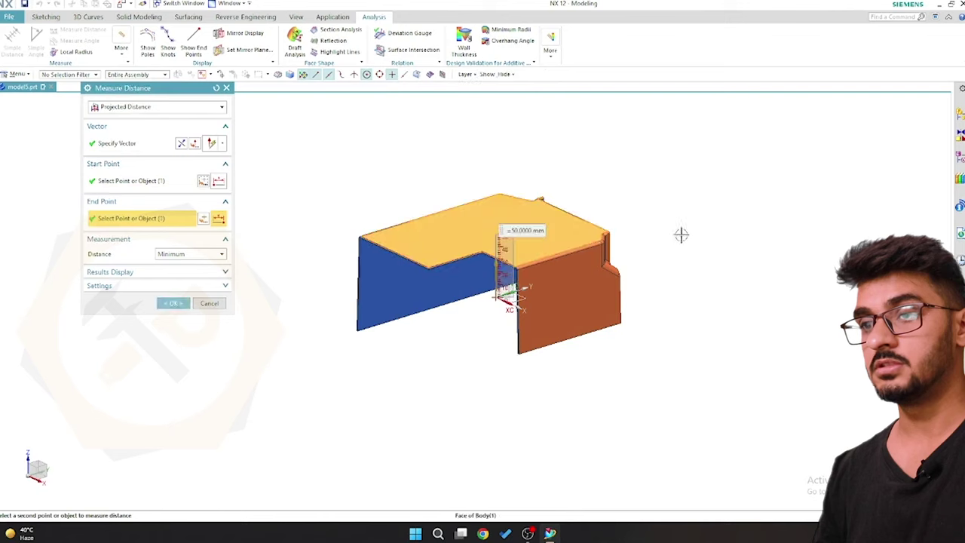
middle_click(650, 239)
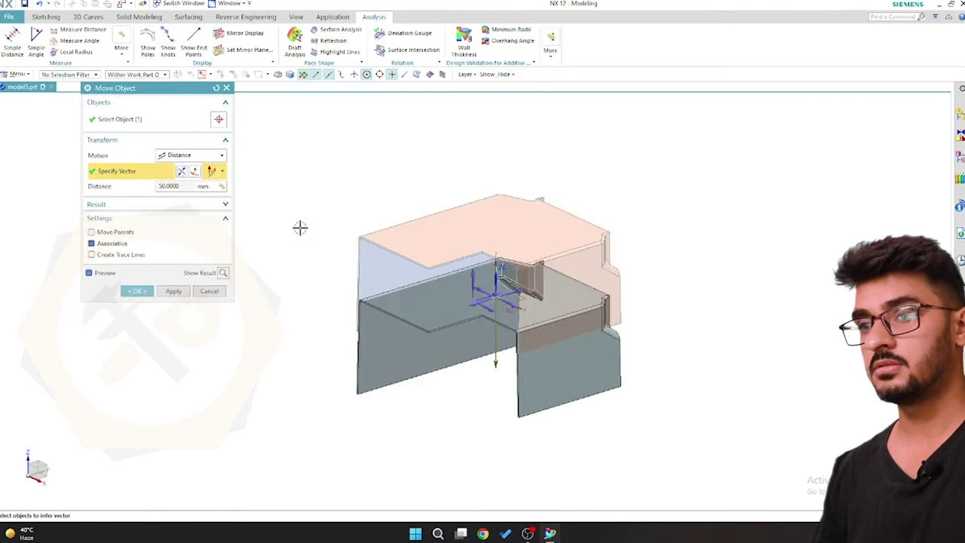
left_click(113, 247)
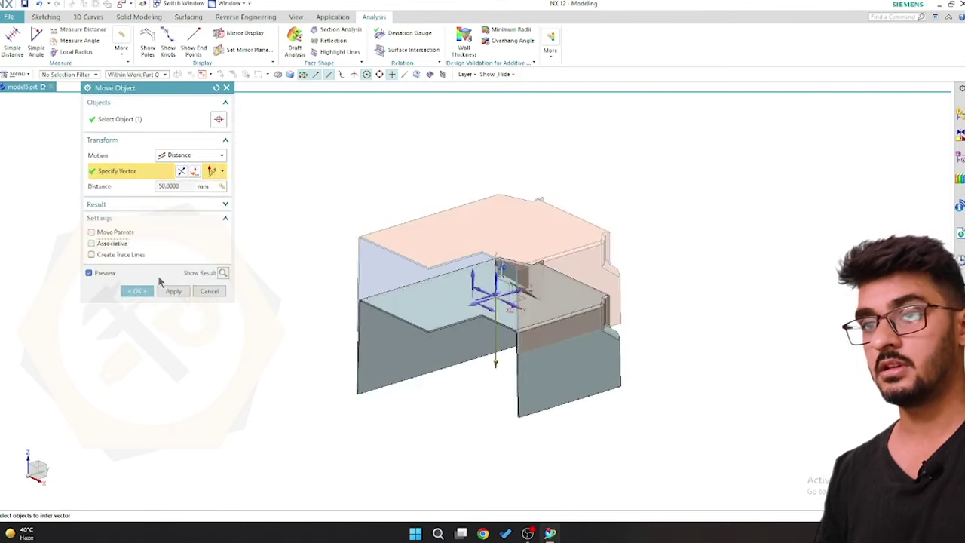
left_click(140, 291)
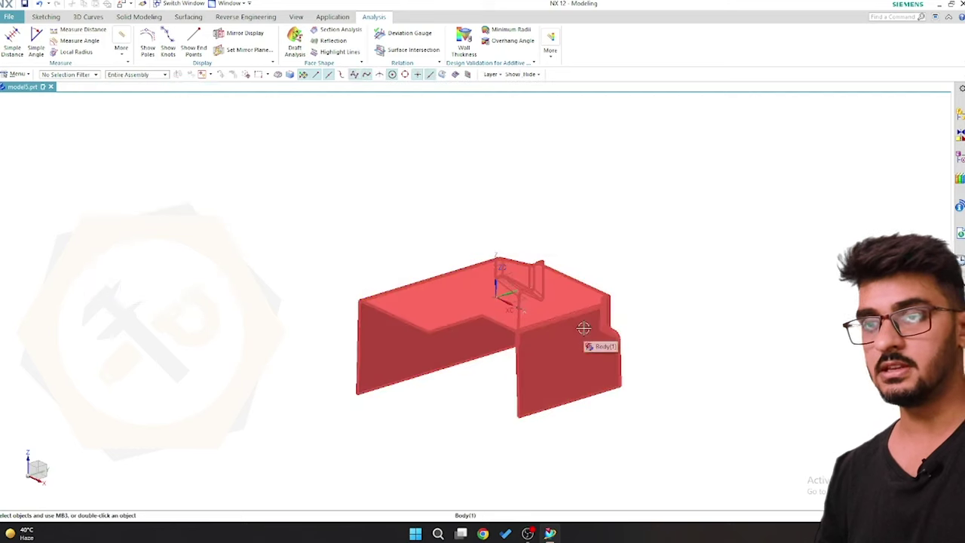
key("ctrl+t")
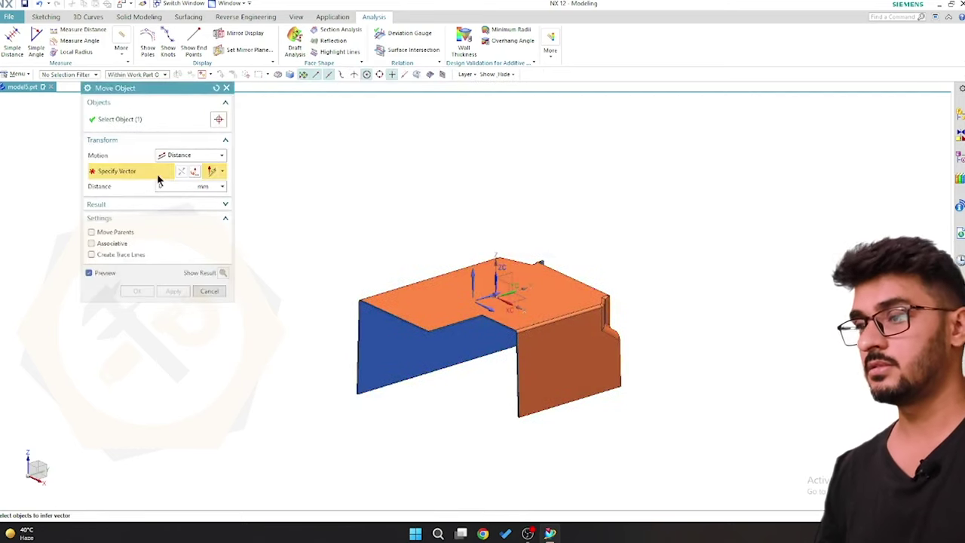
- Move the part 79.78 mm along Y using a projected distance measured across its top face
left_click(482, 298)
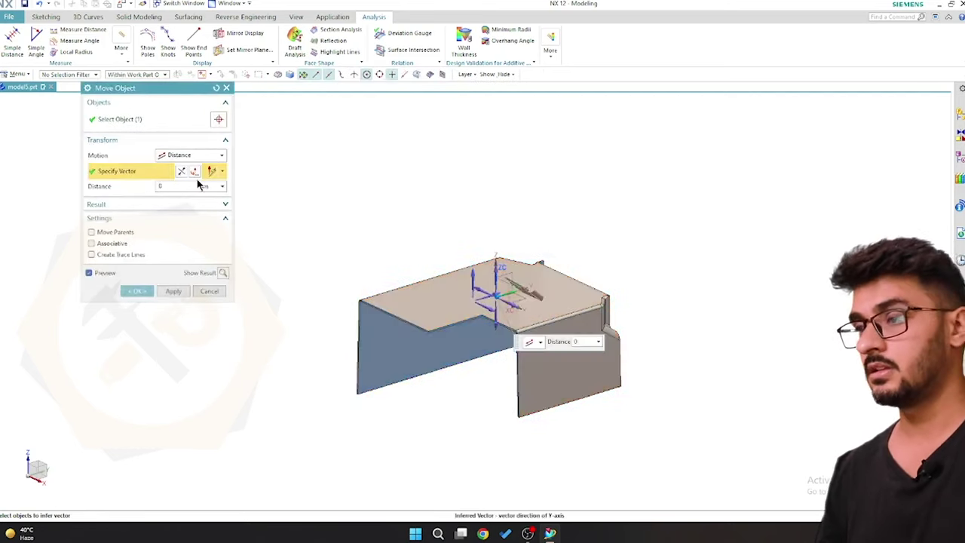
left_click(222, 186)
left_click(245, 199)
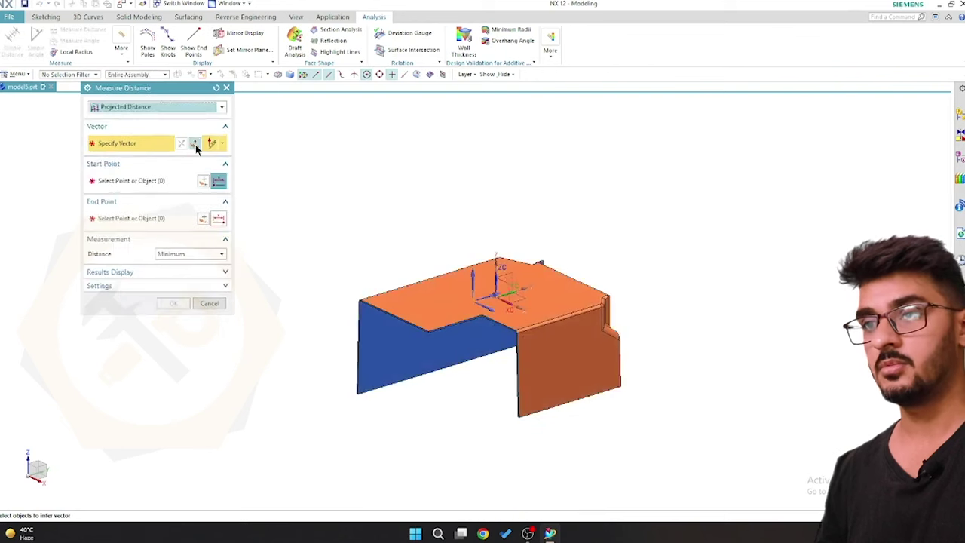
left_click(480, 300)
left_click(203, 181)
scroll(485, 328, "up", 5)
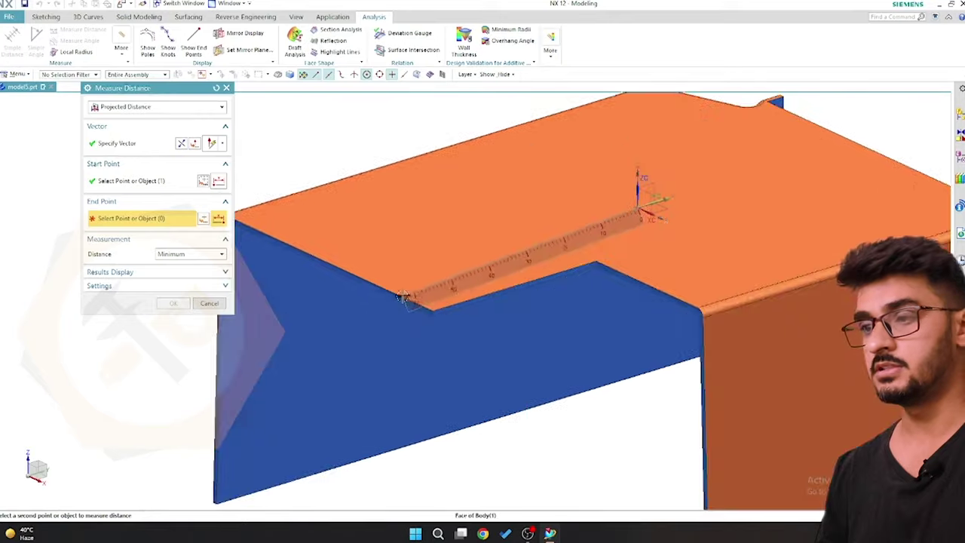
left_click(399, 296)
scroll(491, 330, "down", 3)
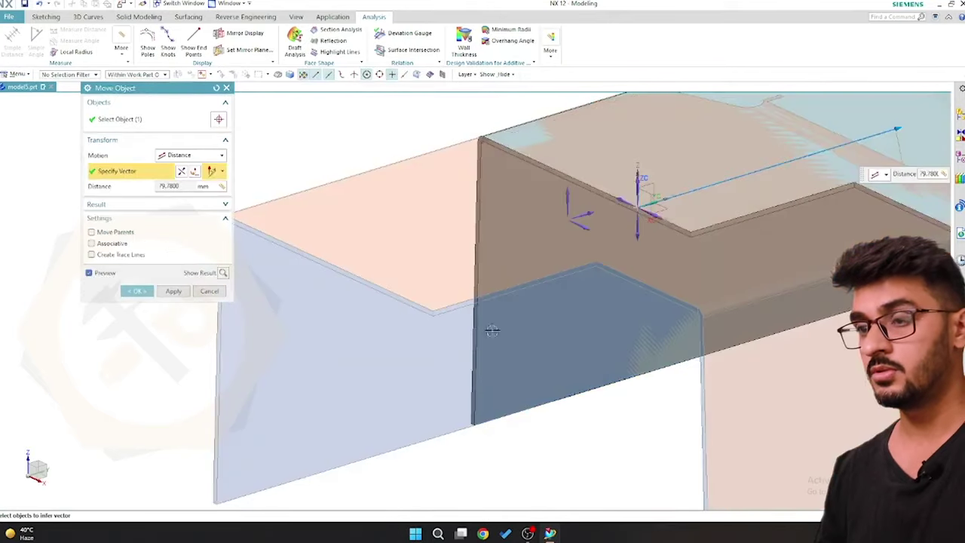
scroll(491, 329, "down", 3)
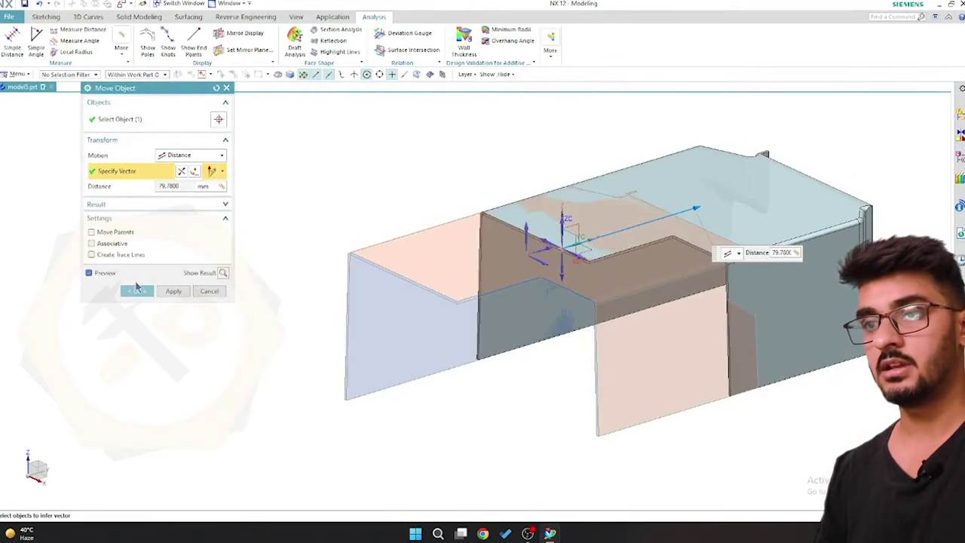
key("ctrl+t")
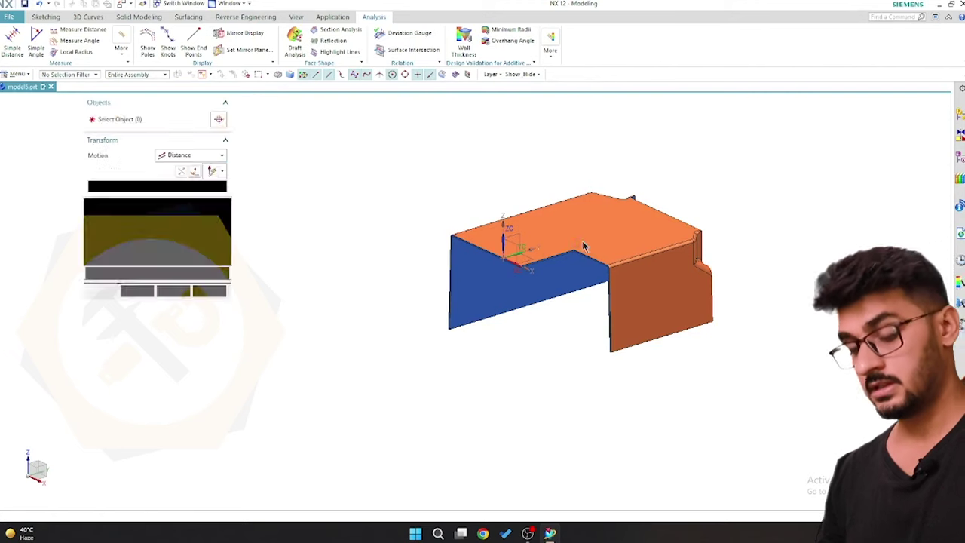
left_click(627, 231)
- Move the part body a further 30 mm along the Y axis
left_click(496, 280)
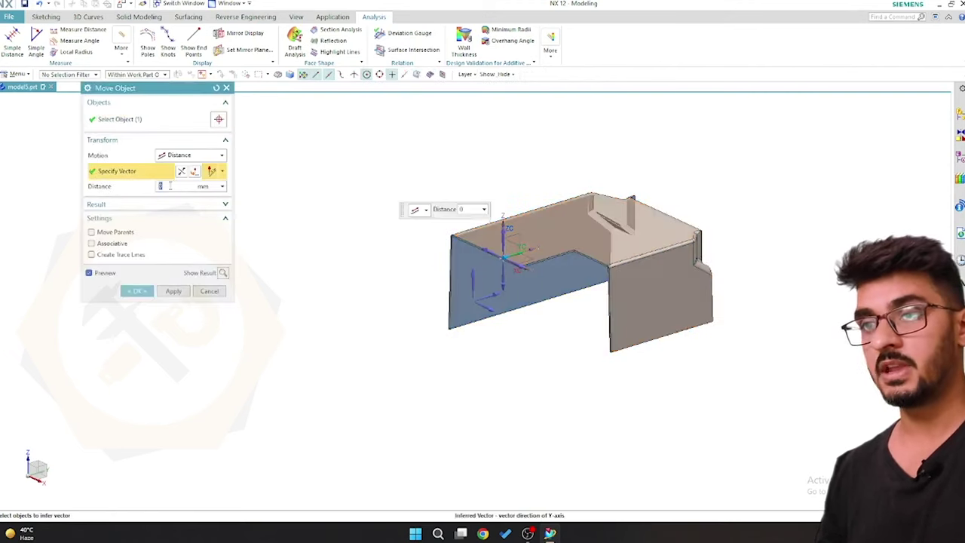
type("0")
key("Return")
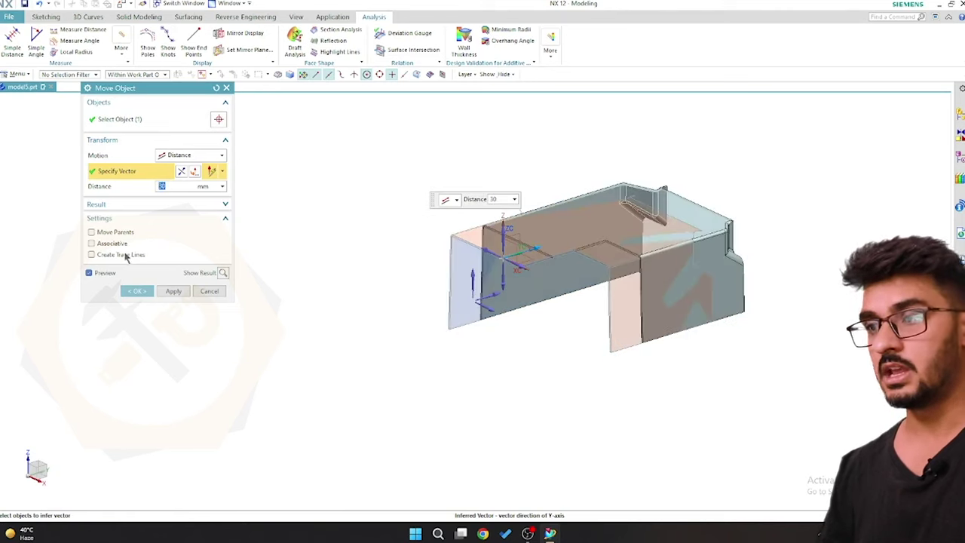
left_click(138, 294)
mouse_move(535, 344)
middle_mouse_down()
mouse_move(521, 387)
mouse_move(532, 350)
mouse_move(532, 359)
mouse_move(492, 333)
middle_mouse_up()
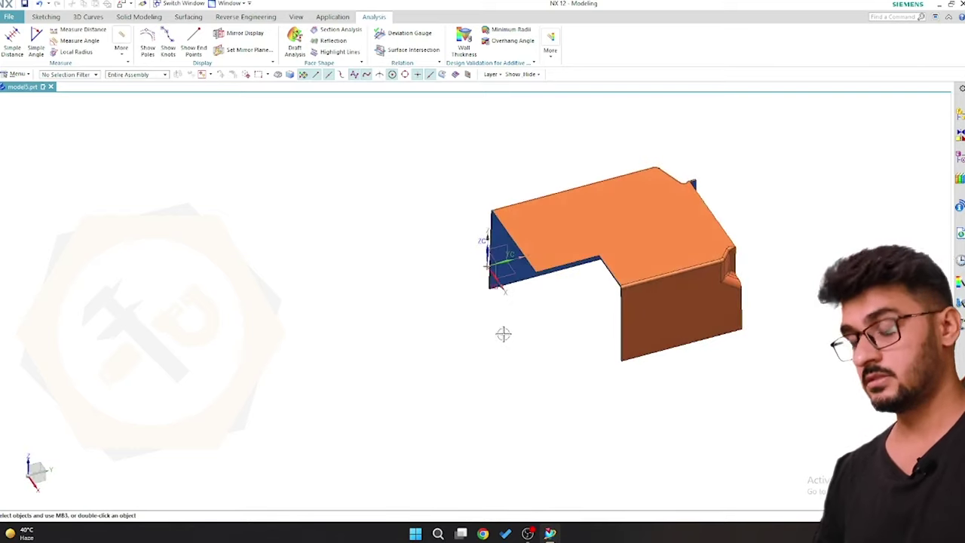
key("ctrl+l")
- Make layer 61 the work layer and hide layer 1 so the part disappears
double_click(110, 246)
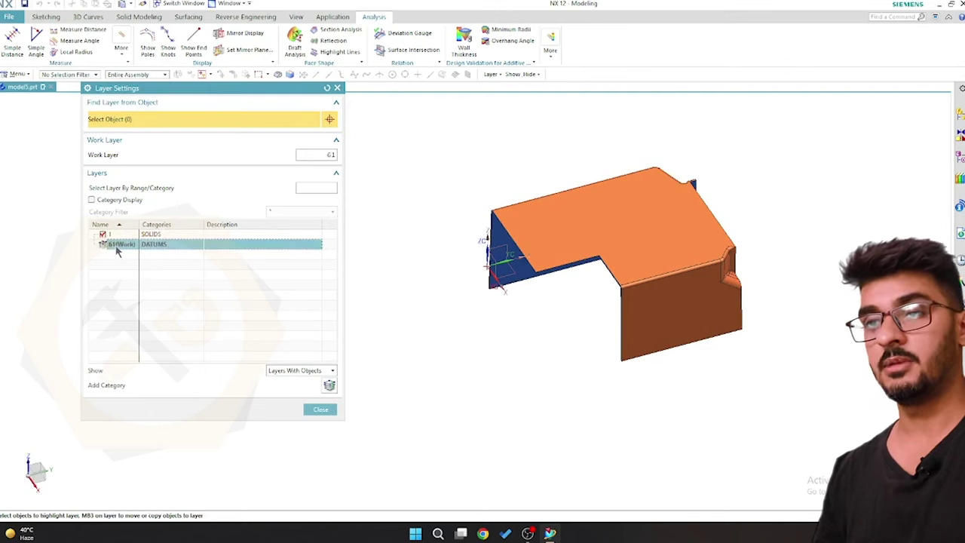
left_click(104, 234)
left_click(103, 234)
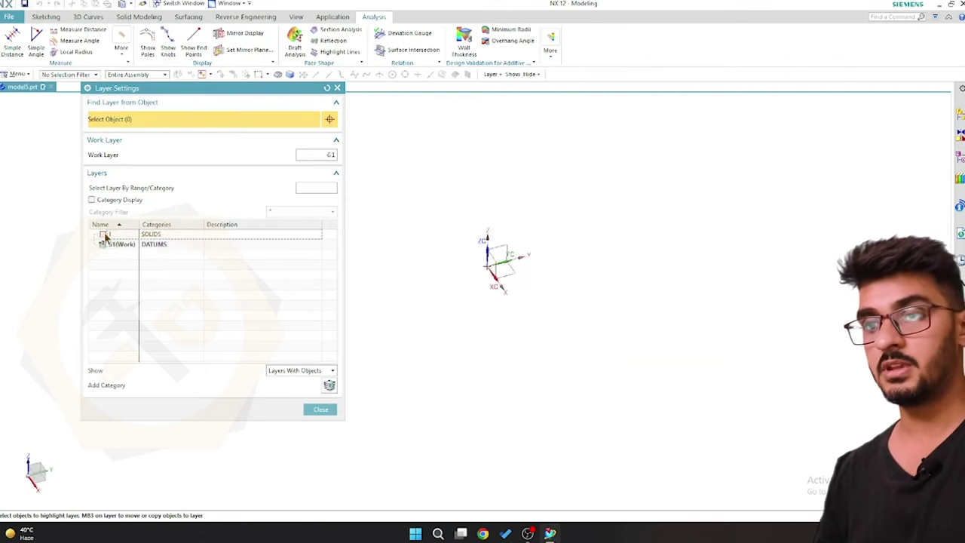
left_click_drag(121, 286, 125, 245)
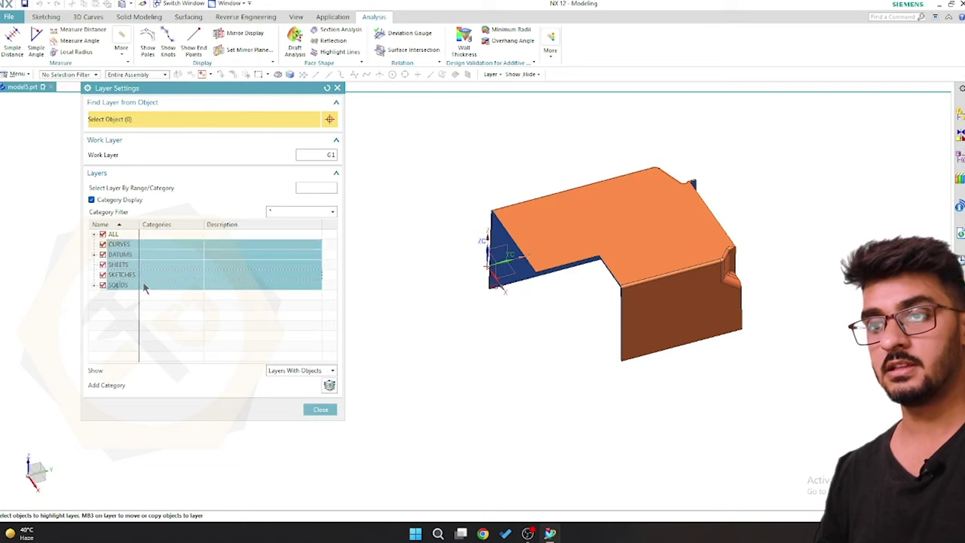
left_click(91, 199)
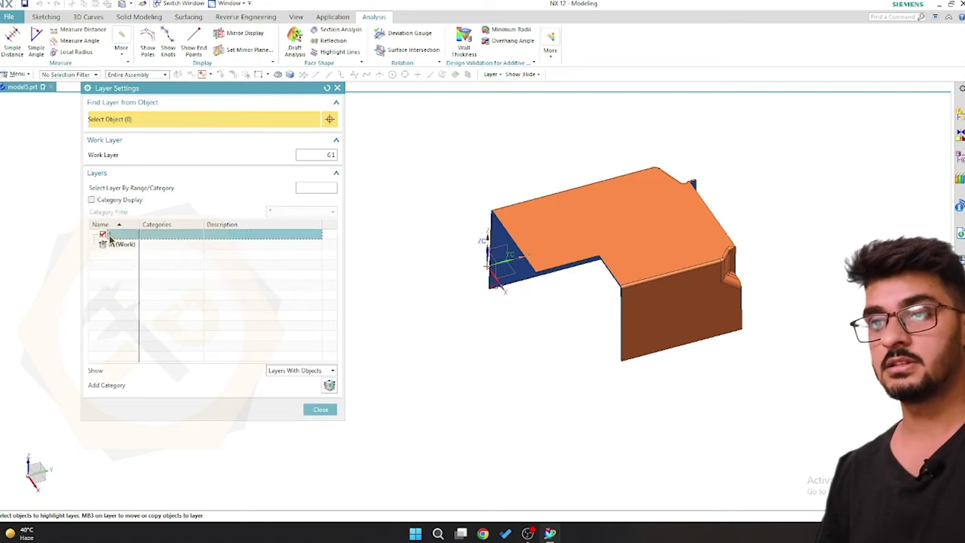
left_click(103, 234)
middle_click(338, 252)
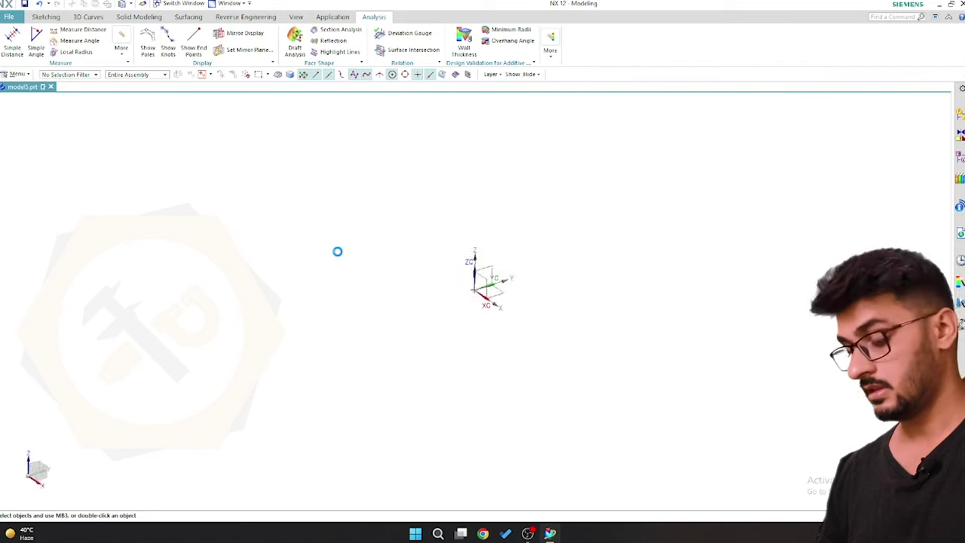
left_click(8, 17)
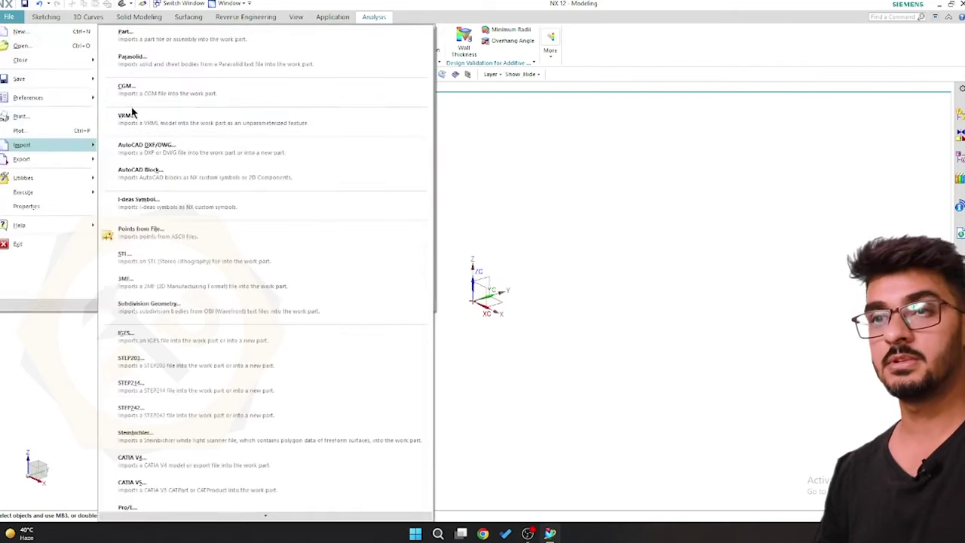
- Import the INVERTER COVER 2 Parasolid file and orbit it into view
left_click(124, 118)
left_click(473, 219)
double_click(488, 231)
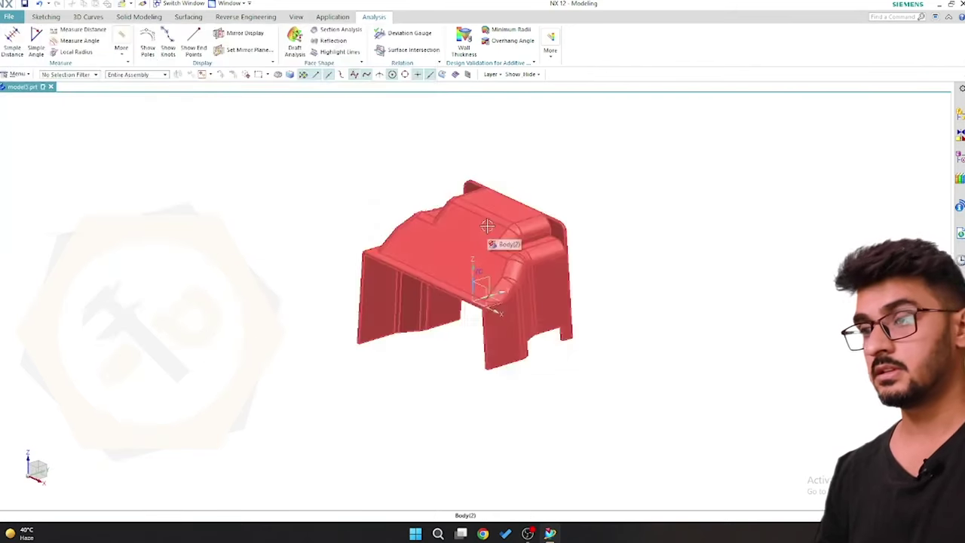
middle_click_drag(487, 225, 513, 329)
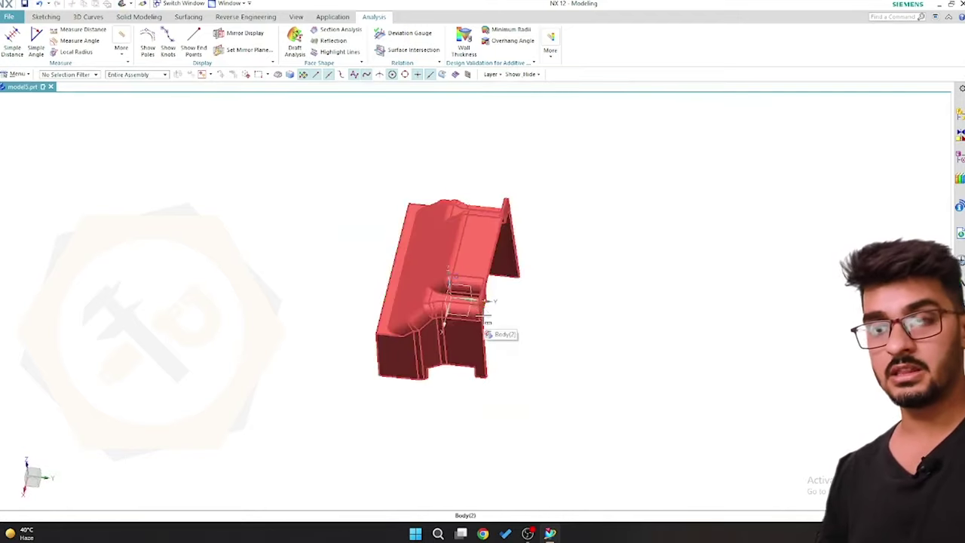
left_click(487, 320)
left_click(551, 47)
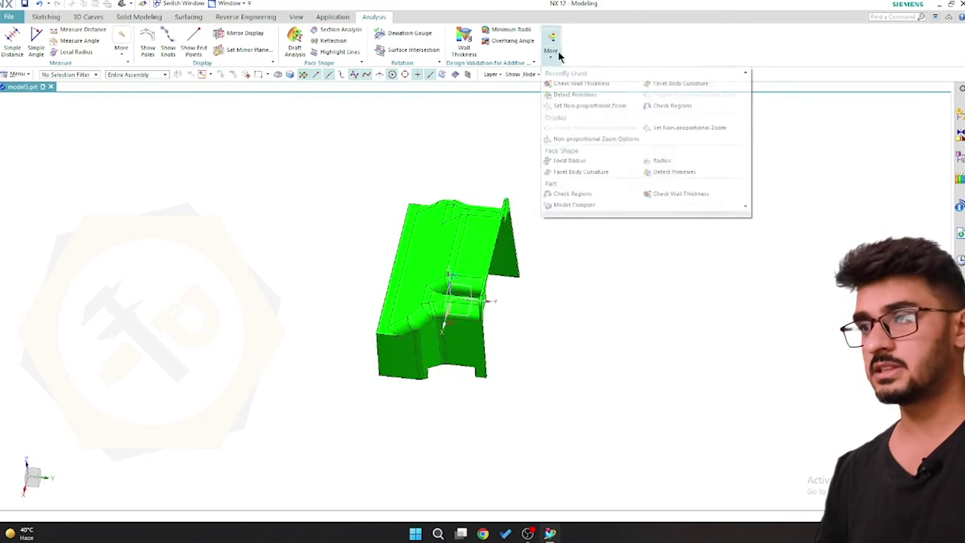
- Run Check Regions on the cover, hide the first part, and colour faces by region
left_click(586, 197)
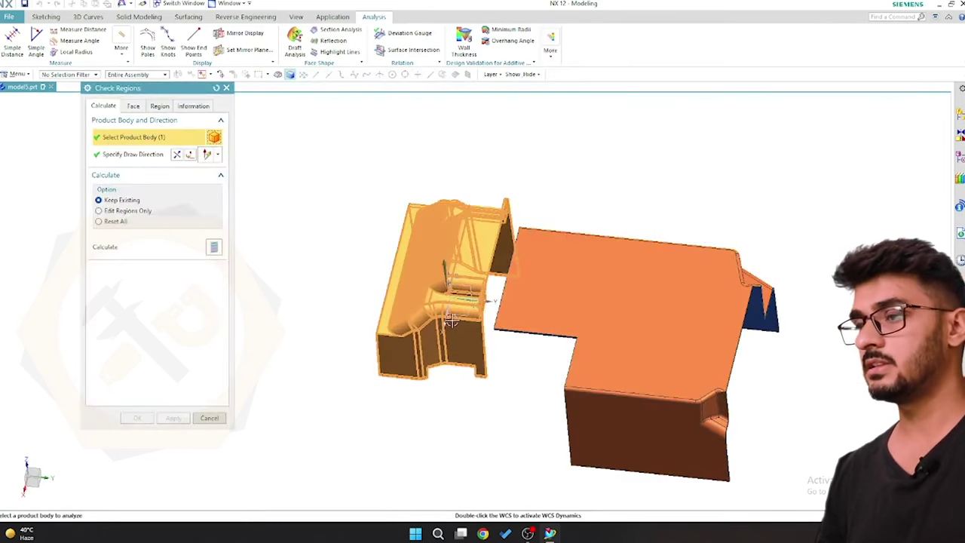
key("ctrl+b")
left_click(628, 295)
middle_click(628, 295)
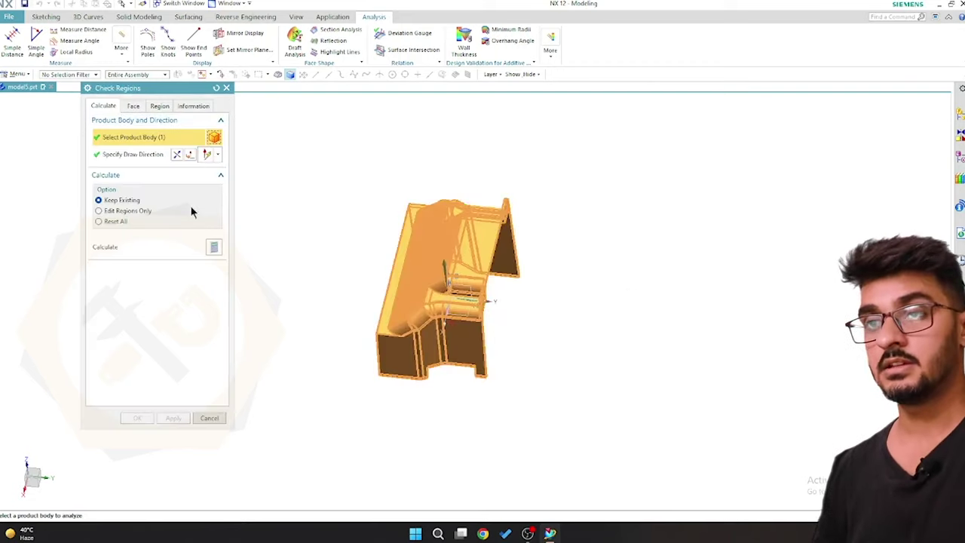
left_click(160, 106)
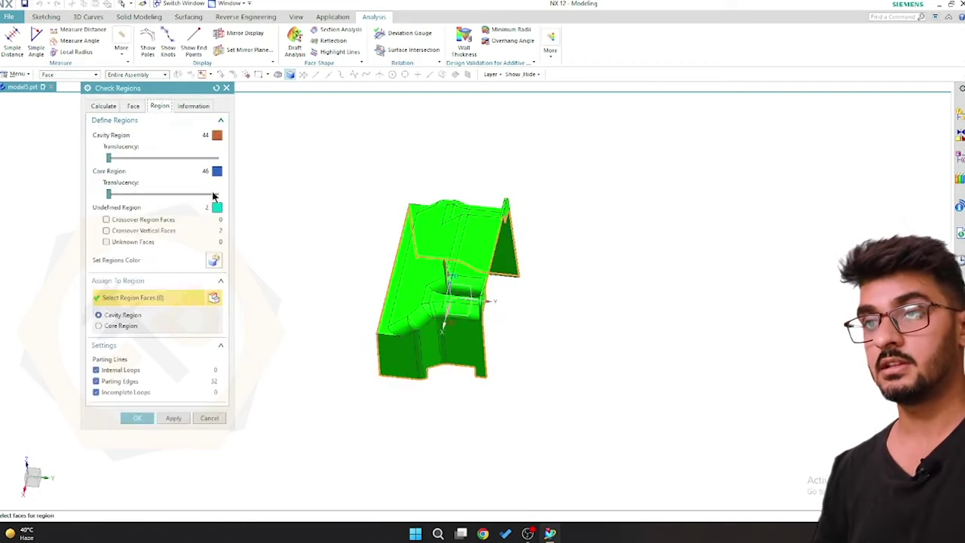
left_click(214, 261)
middle_click_drag(624, 301, 620, 248)
middle_click_drag(611, 247, 598, 270)
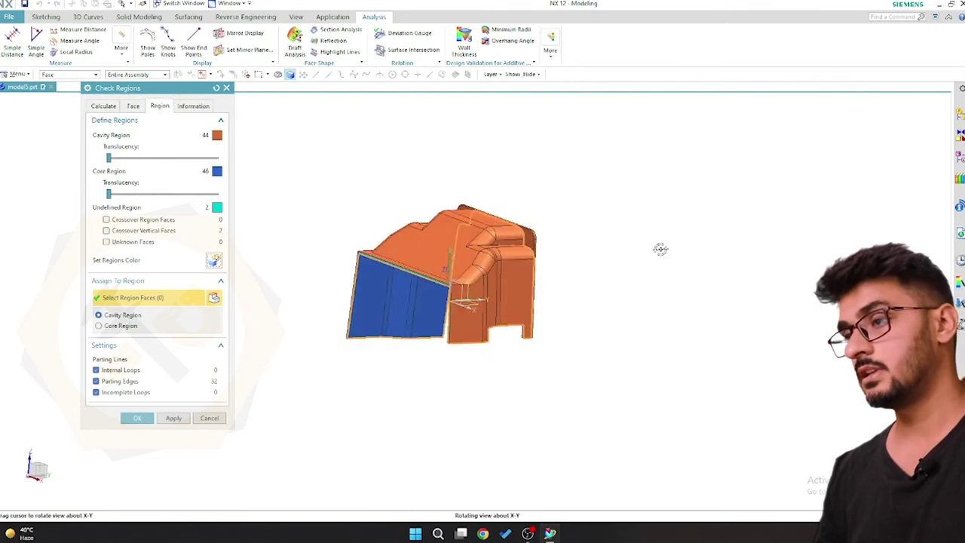
- Assign the cover's two remaining undefined faces to the core region (44 cavity, 48 core)
left_click(120, 326)
left_click(561, 221)
middle_click_drag(561, 221, 554, 290)
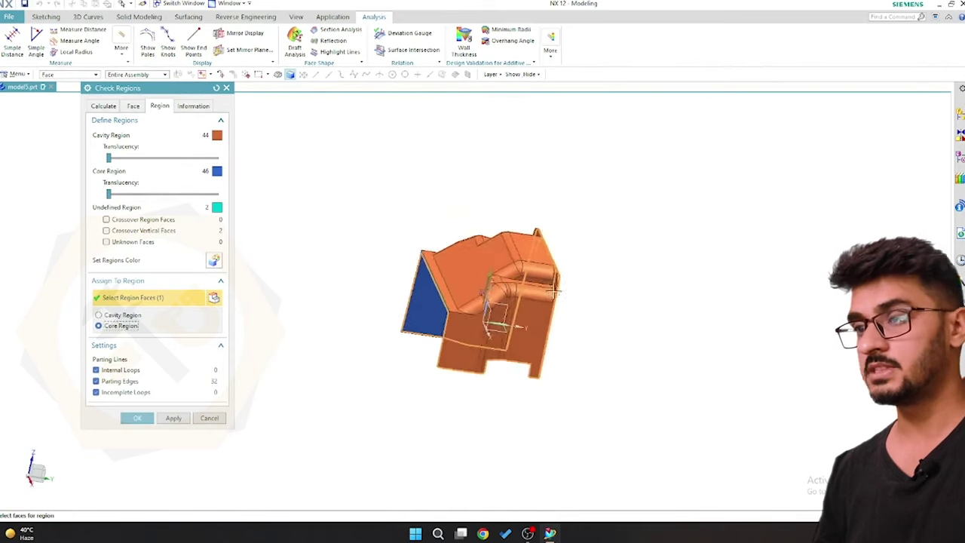
scroll(410, 298, "up", 5)
left_click(406, 296)
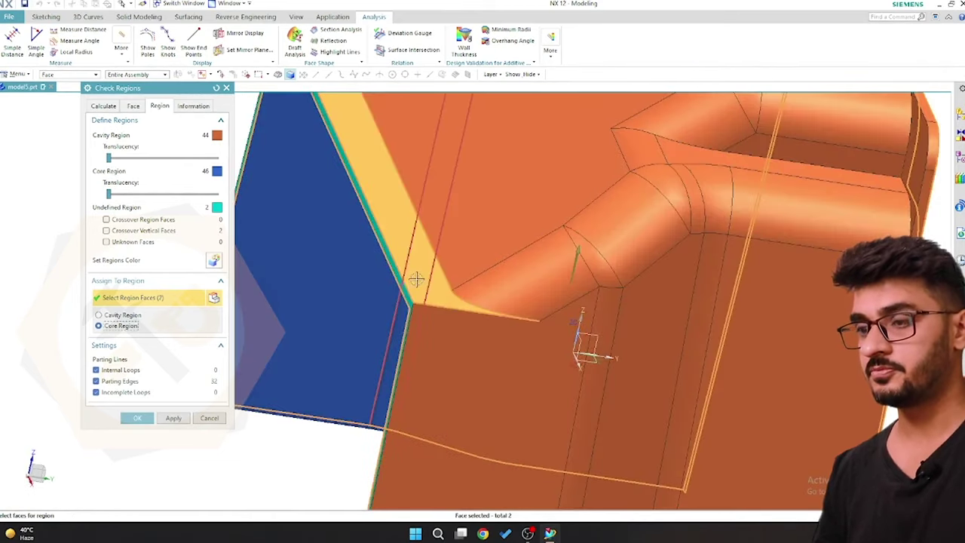
left_click(416, 279, "shift")
scroll(439, 248, "down", 5)
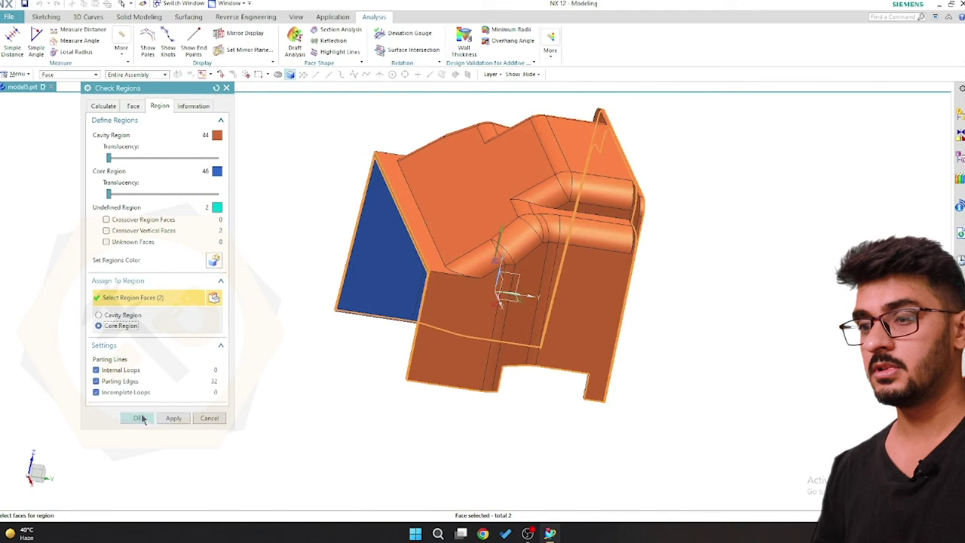
left_click(169, 419)
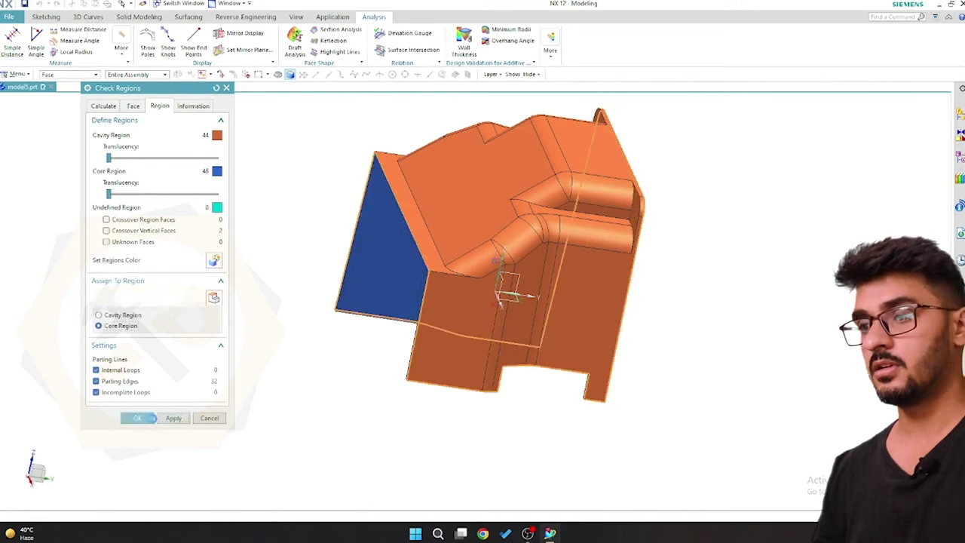
left_click(139, 418)
middle_click_drag(672, 265, 462, 261)
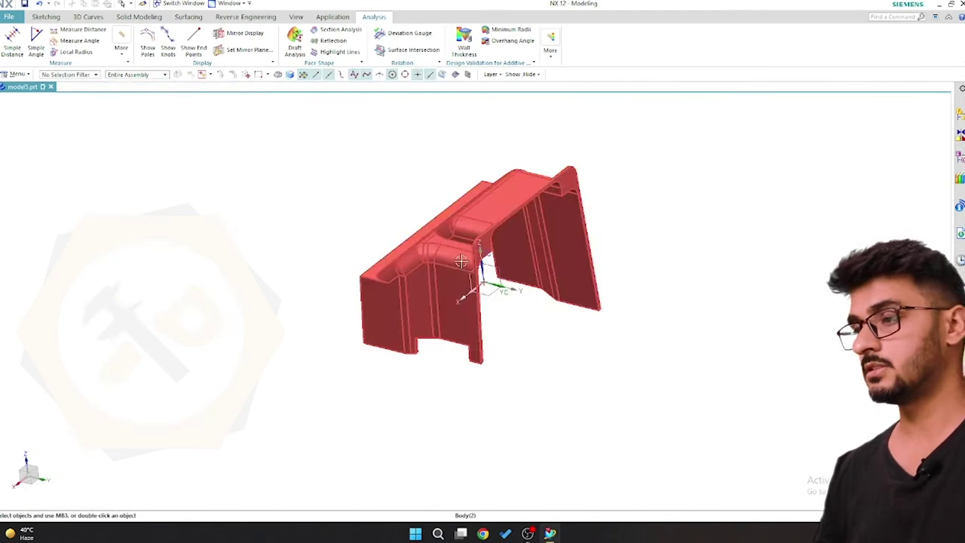
- Move the part point-to-point from a point on the part to a chosen destination point
key("ctrl+t")
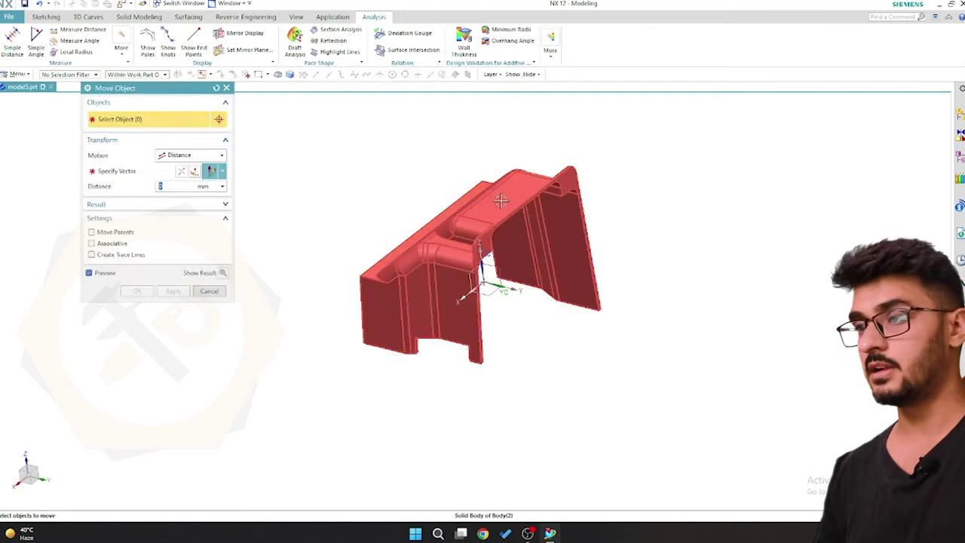
left_click(500, 200)
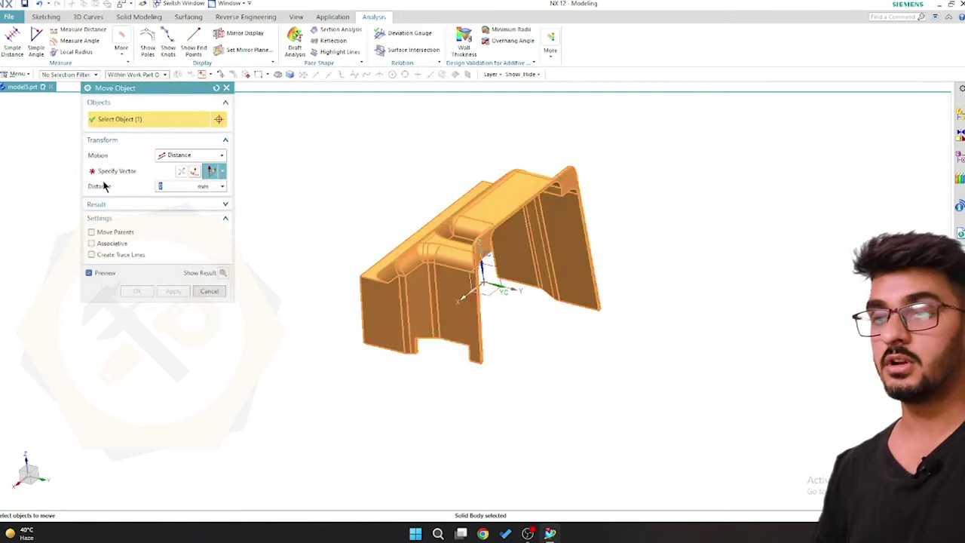
middle_click(519, 196)
left_click(469, 276)
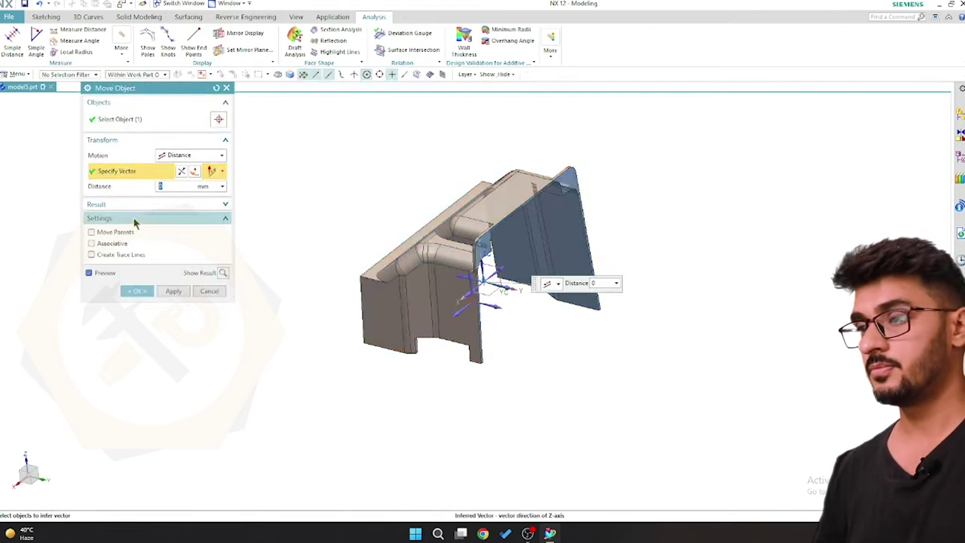
left_click(203, 157)
left_click(195, 208)
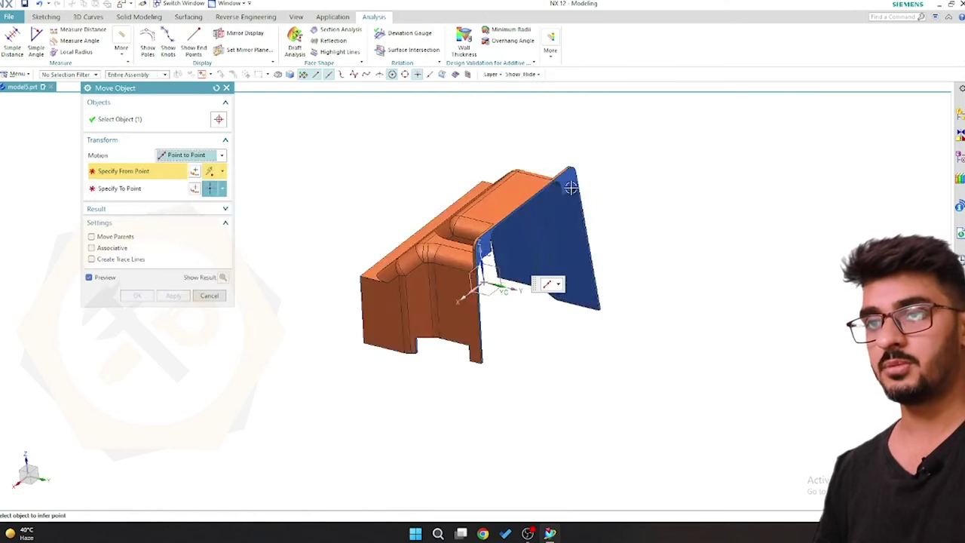
scroll(528, 200, "down", 3)
left_click(518, 201)
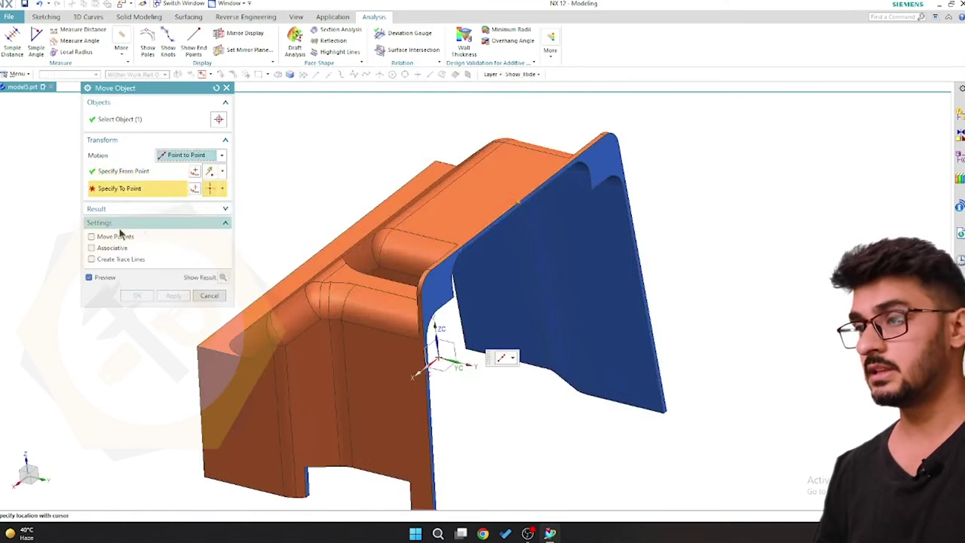
left_click(194, 188)
left_click(166, 273)
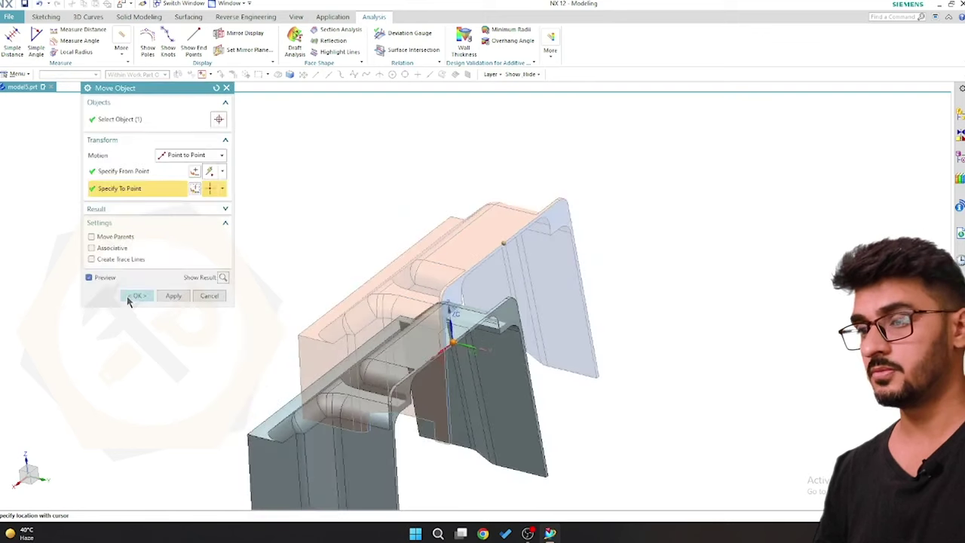
scroll(497, 237, "up", 4)
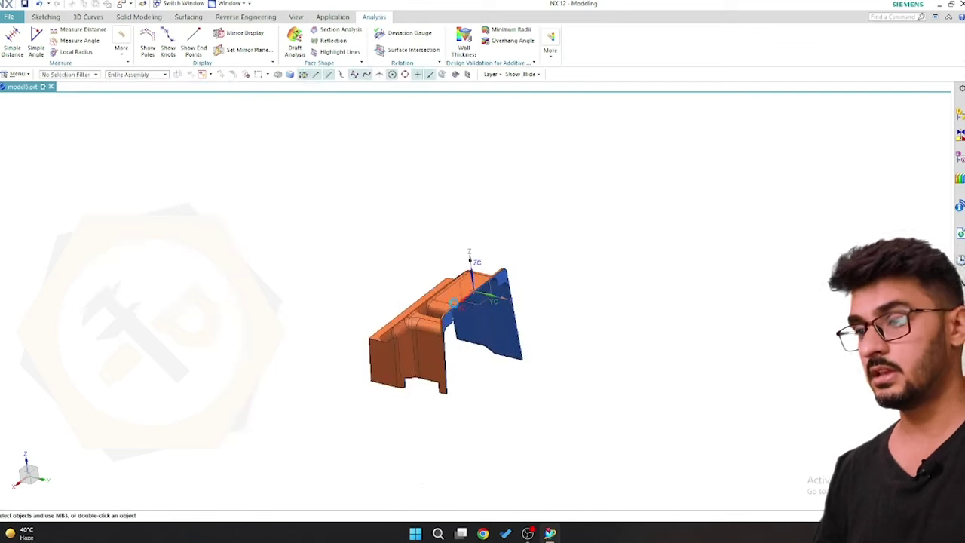
- Move the part 30 mm along the Y-axis by distance
key("ctrl+t")
left_click(171, 159)
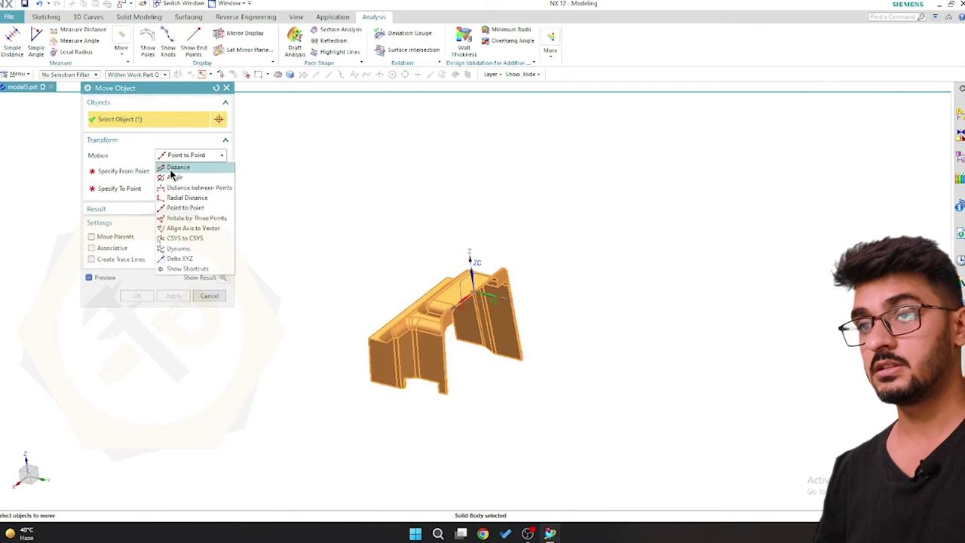
left_click(171, 166)
left_click(497, 310)
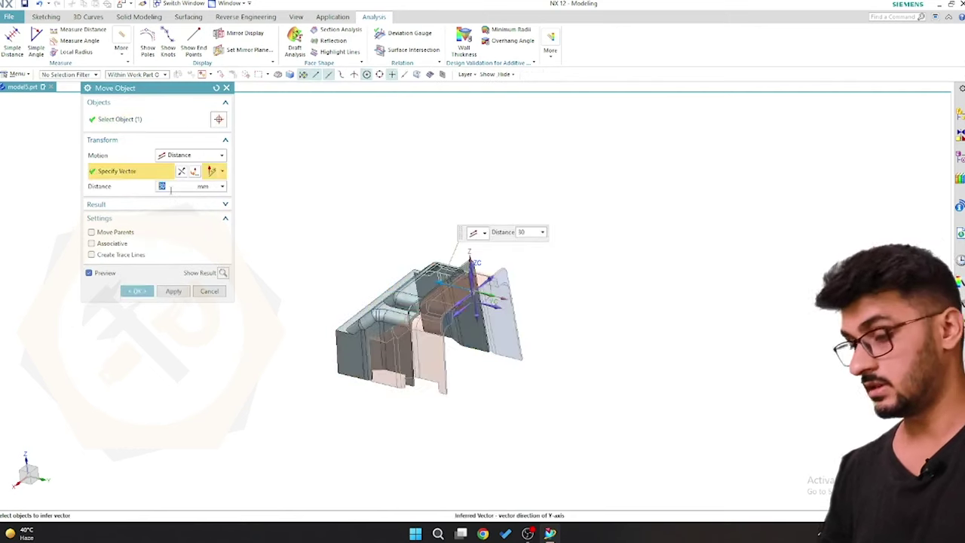
left_click(136, 294)
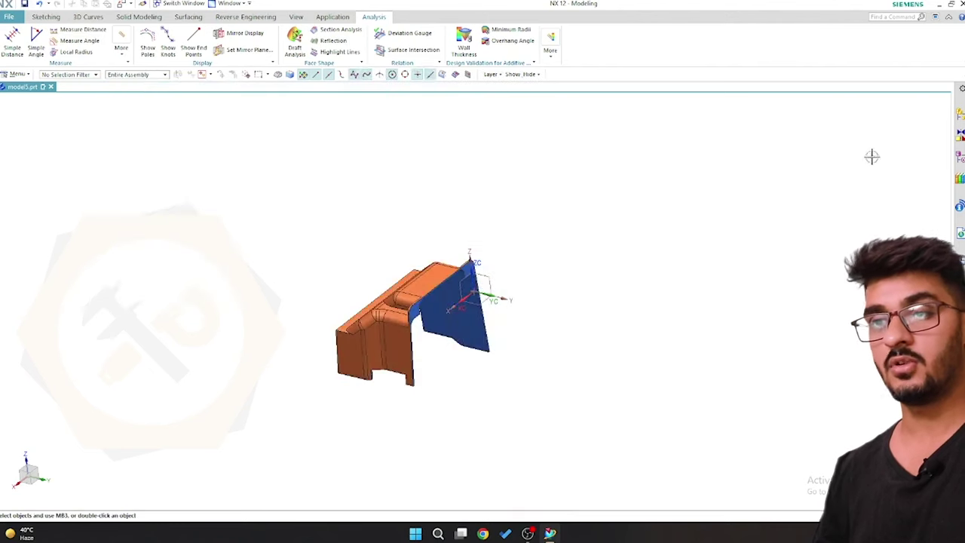
- Show the hidden second body beside the first part
left_click(962, 163)
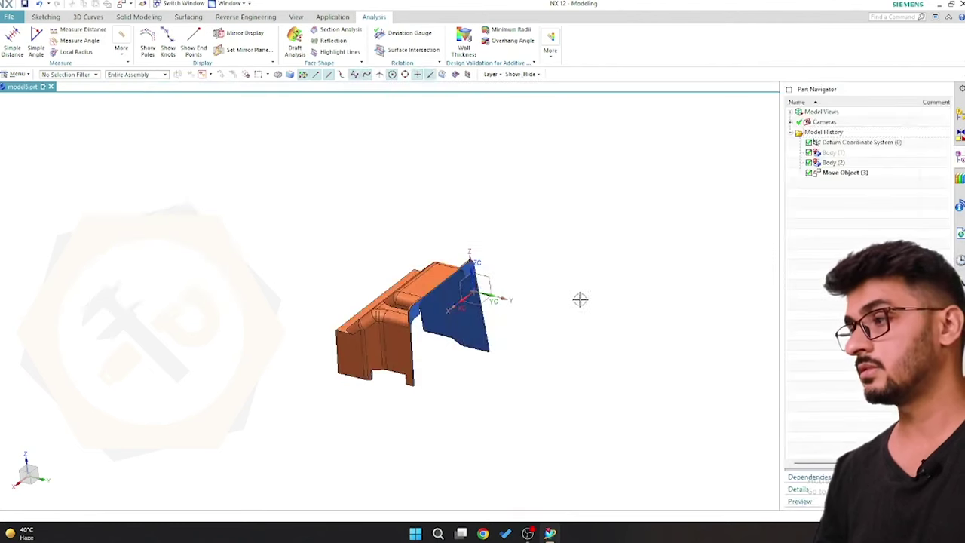
key("ctrl+shift+k")
left_click(554, 306)
middle_click(551, 308)
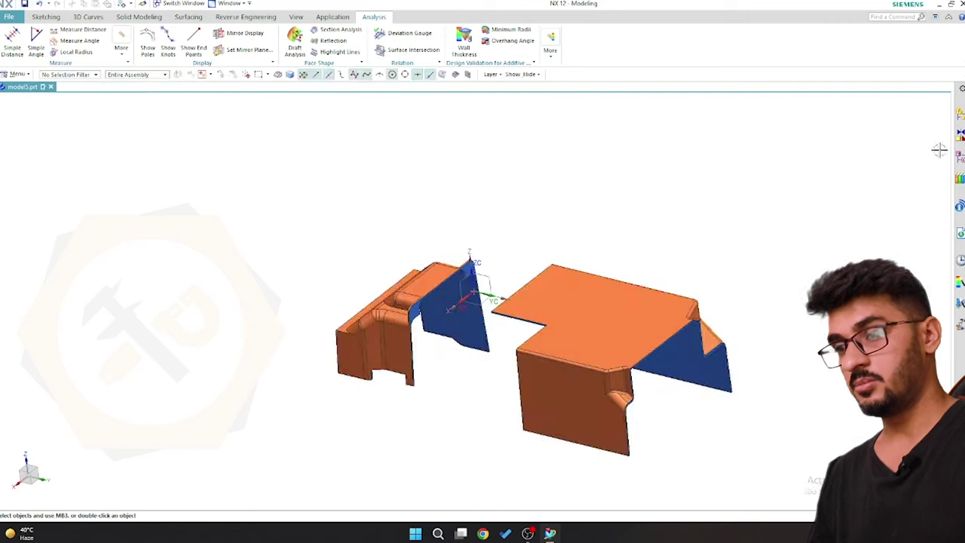
- Move the second part 30 mm along the Y-axis
mouse_move(502, 265)
middle_mouse_down()
mouse_move(530, 265)
mouse_move(595, 303)
middle_mouse_up()
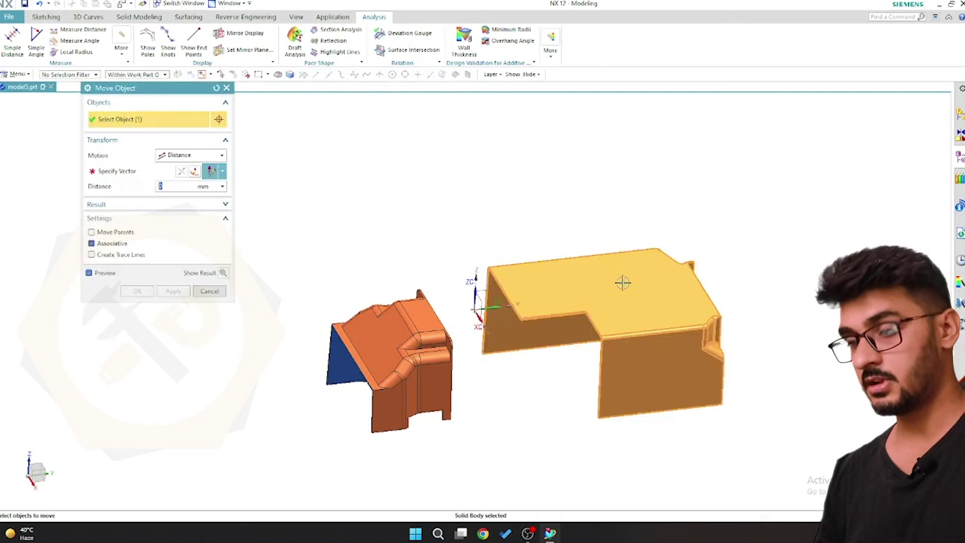
left_click(505, 299)
type("30")
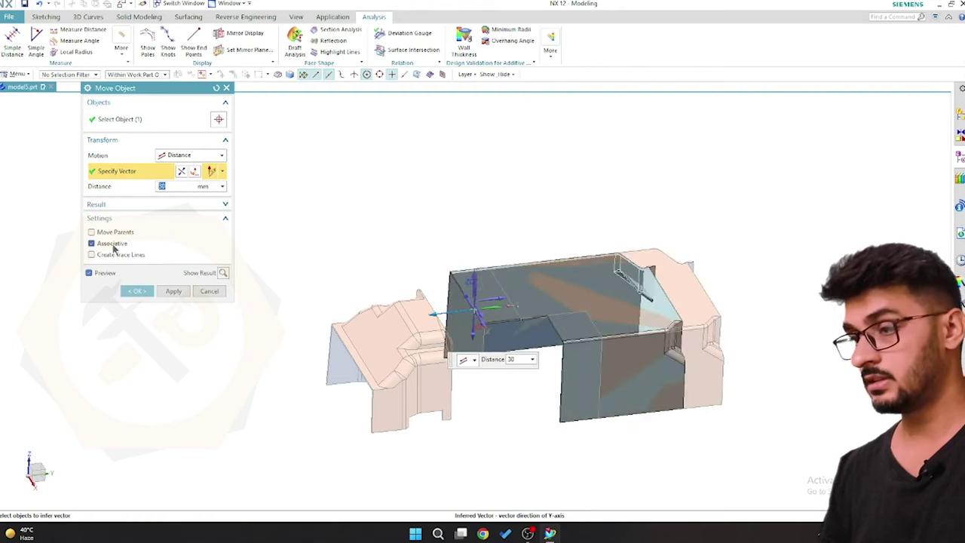
left_click(136, 292)
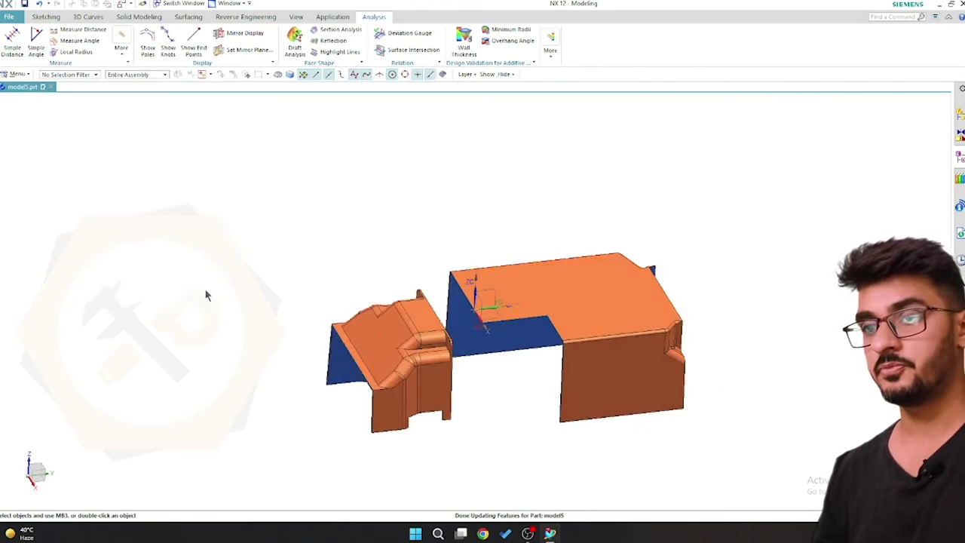
- Move the second part another 30 mm along Y, opening a gap between the parts
key("ctrl+t")
left_click(564, 280)
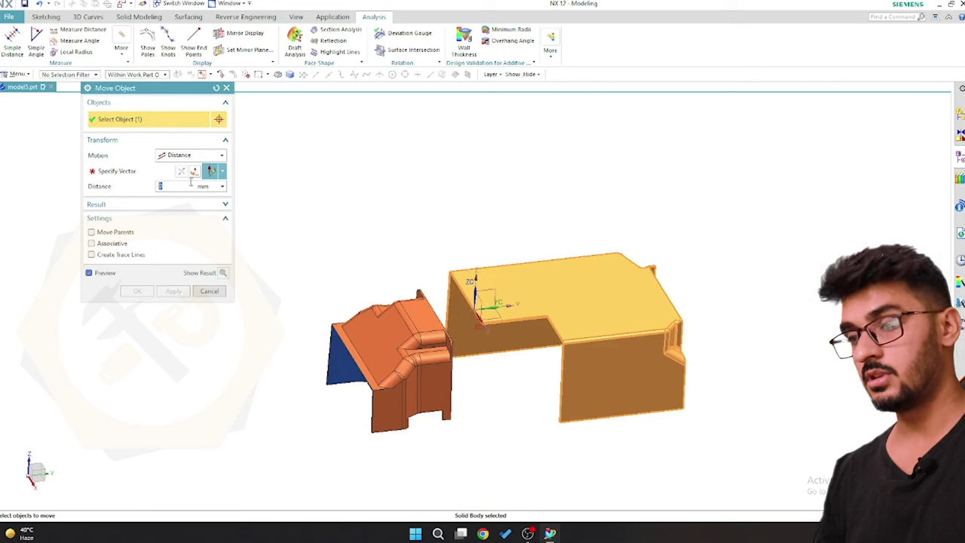
middle_click(118, 211)
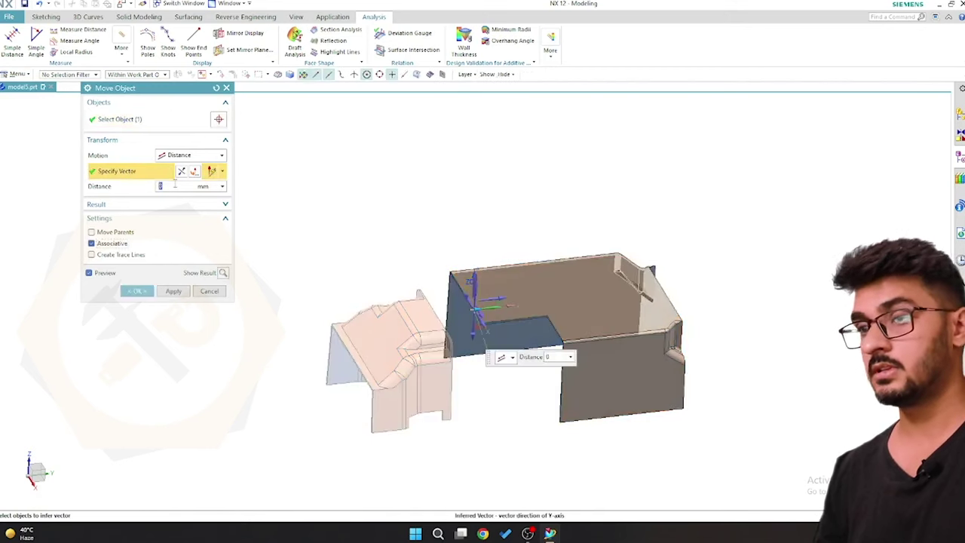
type("30")
key("Return")
left_click(137, 291)
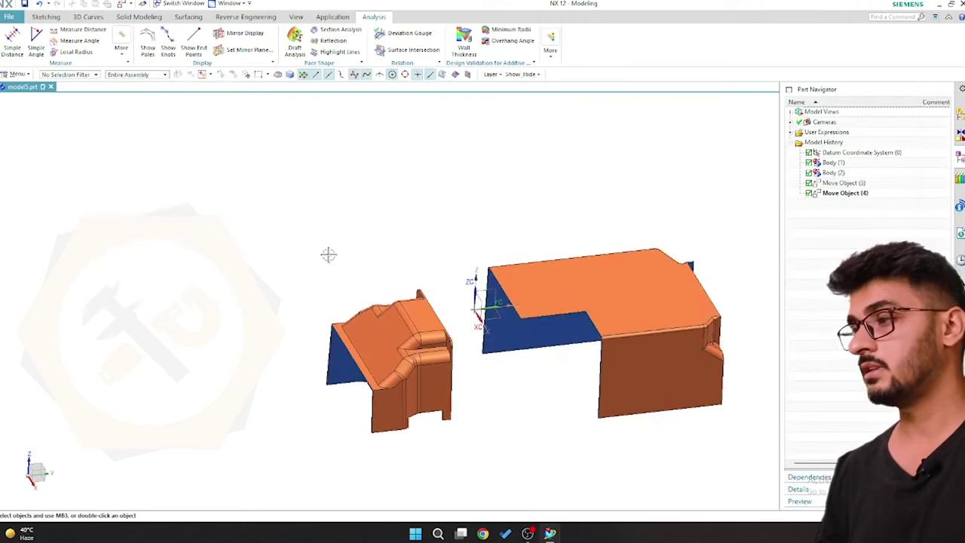
middle_click_drag(331, 254, 457, 314)
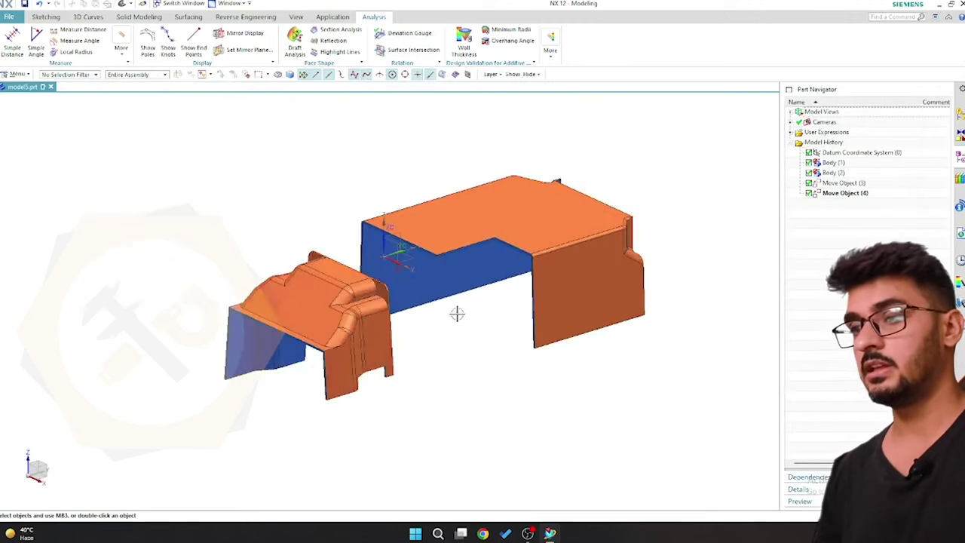
middle_click_drag(466, 319, 459, 344)
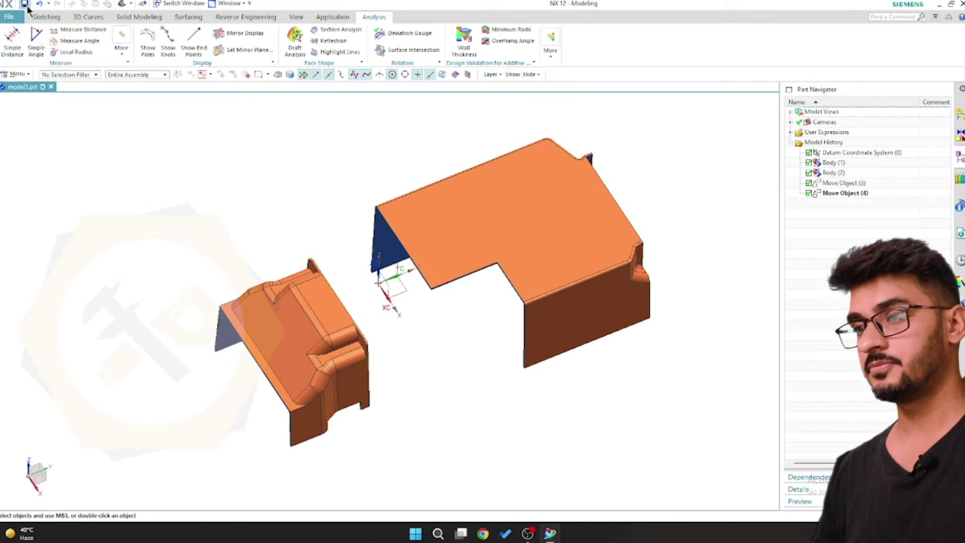
mouse_move(616, 312)
middle_mouse_down()
mouse_move(651, 340)
mouse_move(618, 420)
middle_mouse_up()
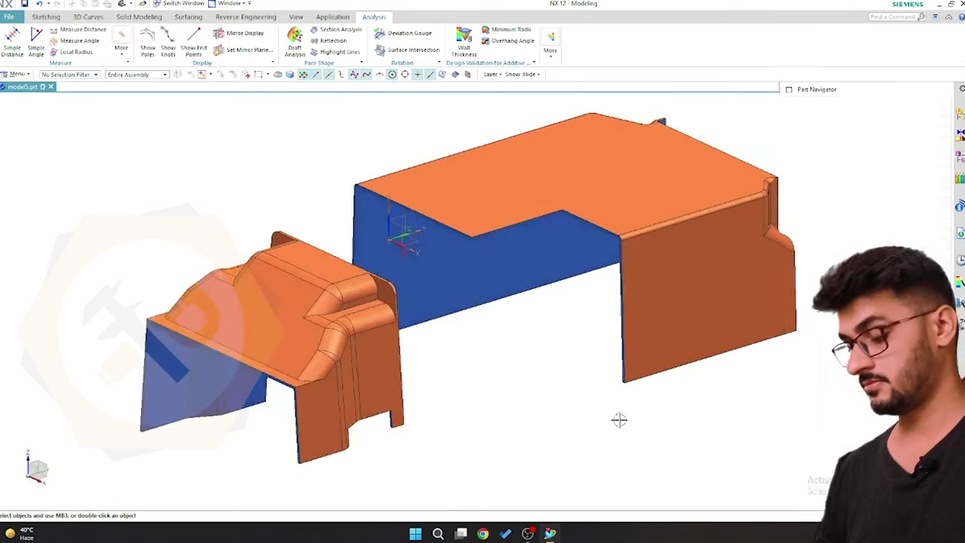